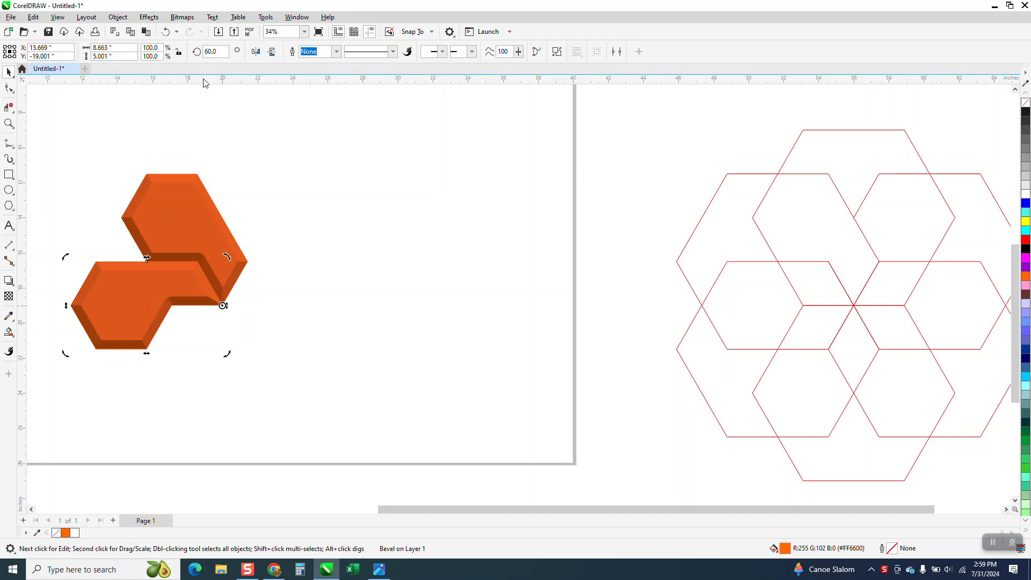
Try to set the lower beveled piece's rotation to 120 degrees, and undo that rotation
{"action": "double_click", "coordinate": [210, 51]}
{"action": "type", "text": "1"}
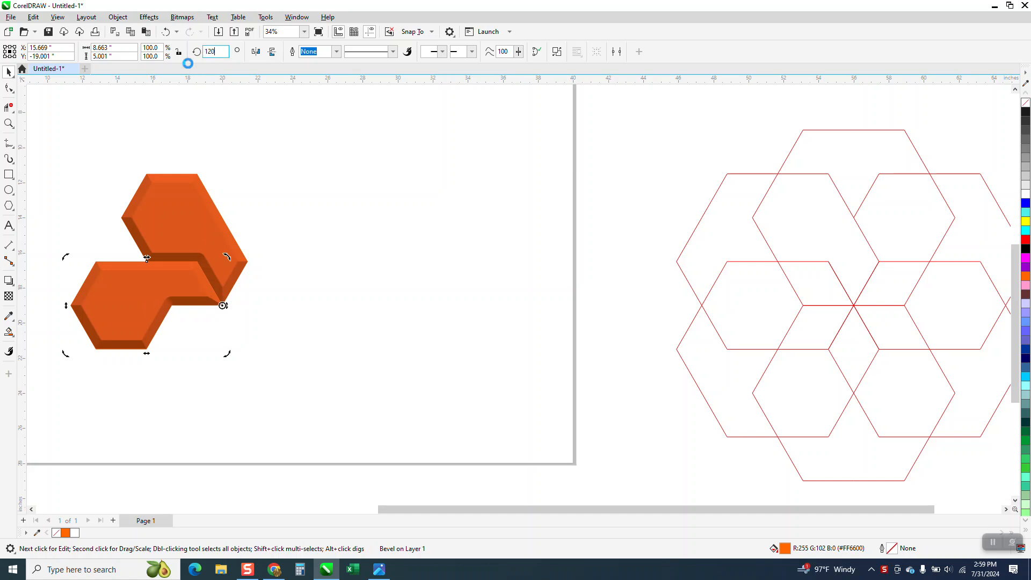
{"action": "type", "text": "20"}
{"action": "key", "text": "Return"}
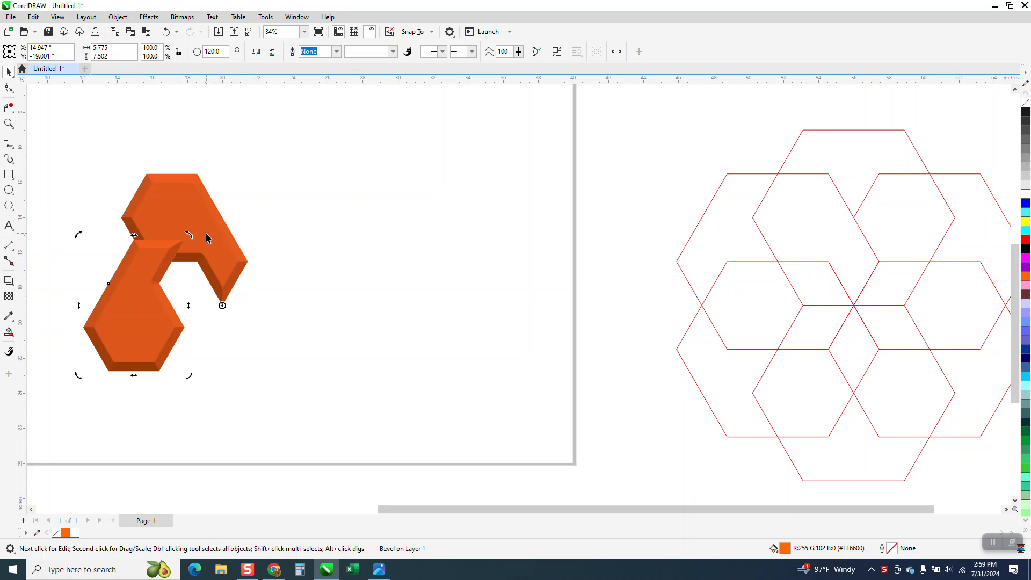
{"action": "left_click", "coordinate": [165, 36]}
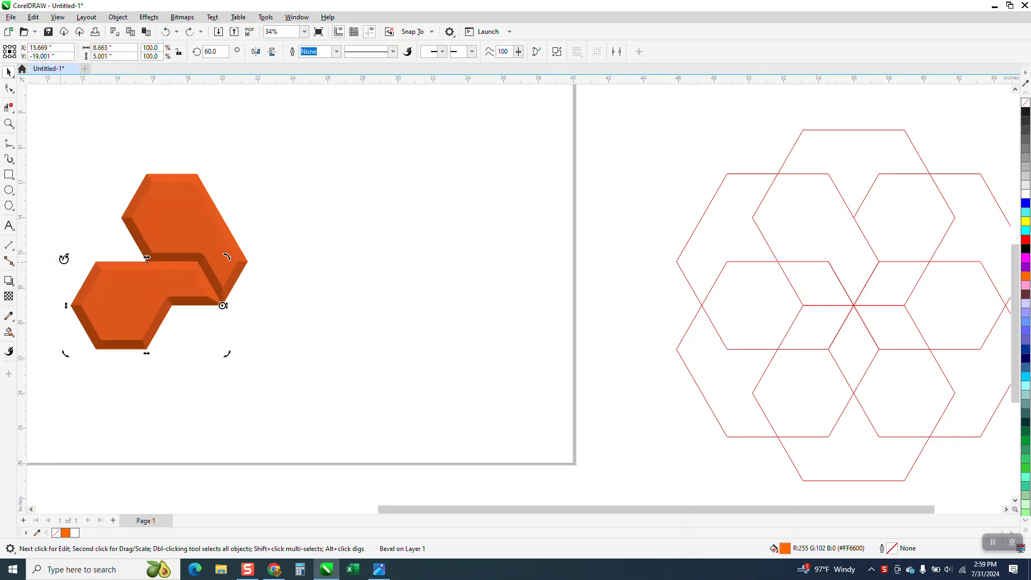
Rotate the lower beveled piece counterclockwise about its pointed tip and set its rotation angle to 120 degrees
{"action": "left_click_drag", "start_coordinate": [62, 262], "coordinate": [105, 414]}
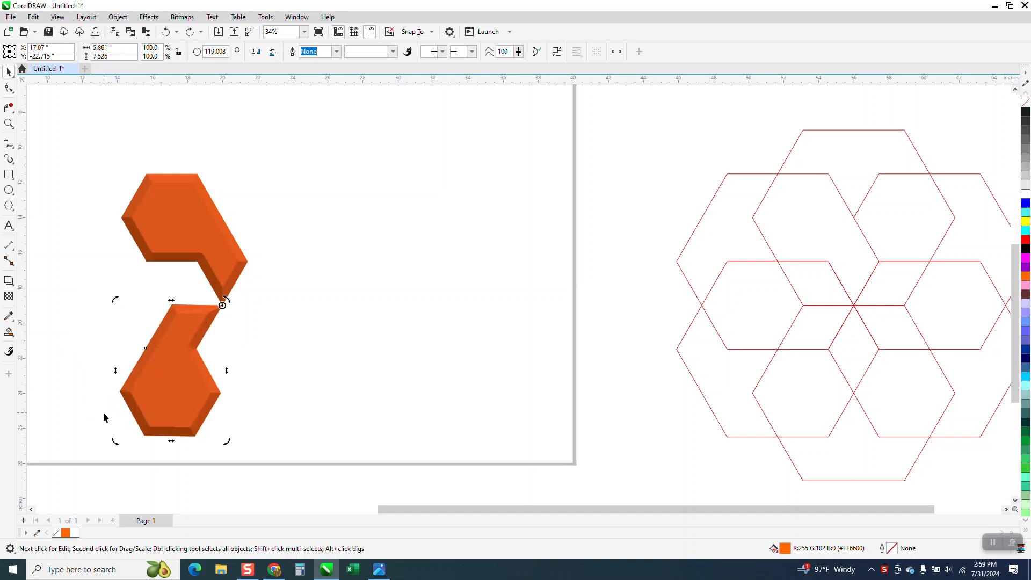
{"action": "left_click", "coordinate": [224, 54]}
{"action": "double_click", "coordinate": [228, 52]}
{"action": "type", "text": "120"}
{"action": "key", "text": "Return"}
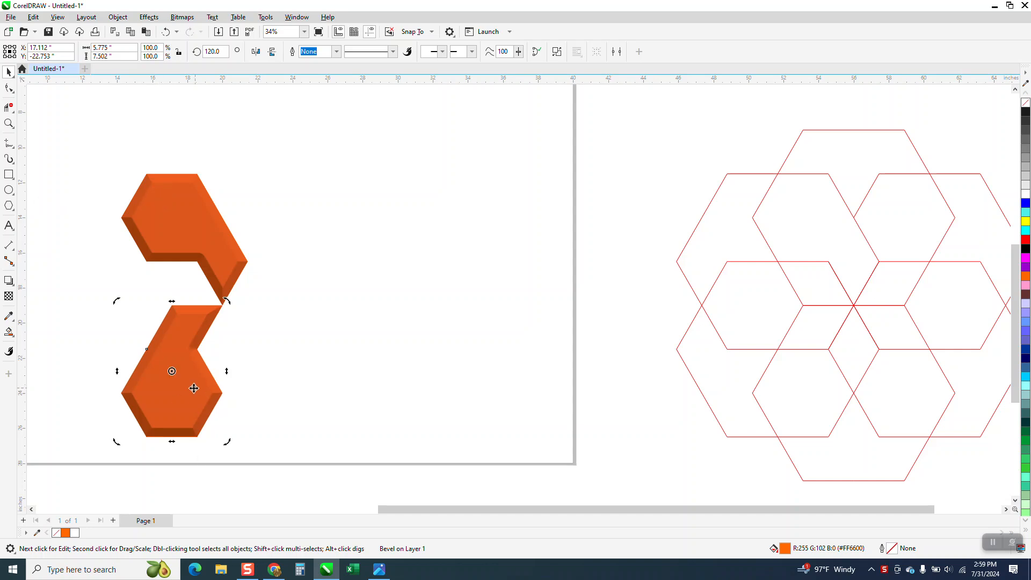
Try to rotate a copy of the lower beveled piece to 180 degrees, with its rotation center moved to the pointed tip
{"action": "left_click_drag", "start_coordinate": [171, 371], "coordinate": [223, 306]}
{"action": "double_click", "coordinate": [212, 51]}
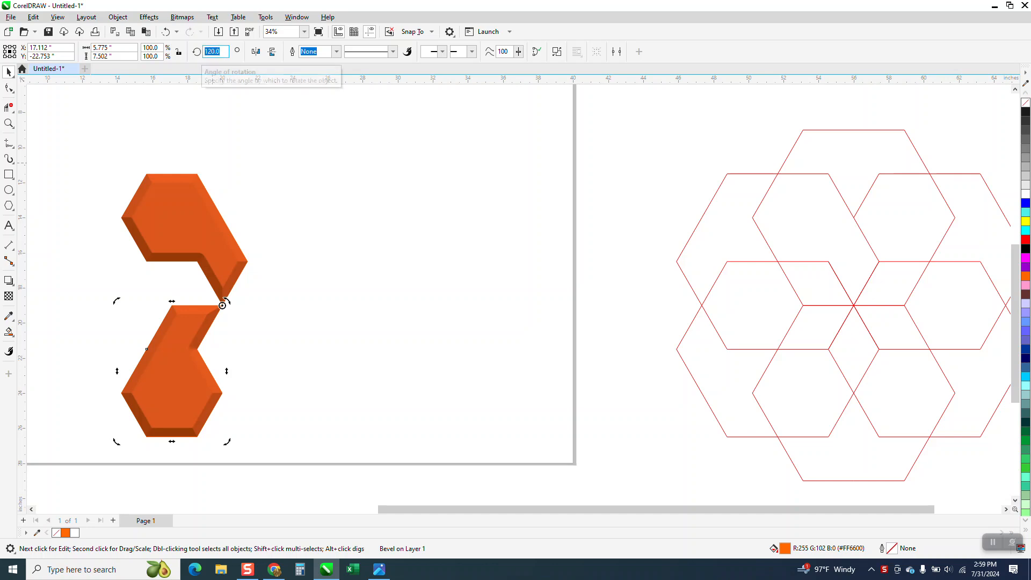
{"action": "type", "text": "180"}
{"action": "key", "text": "Return"}
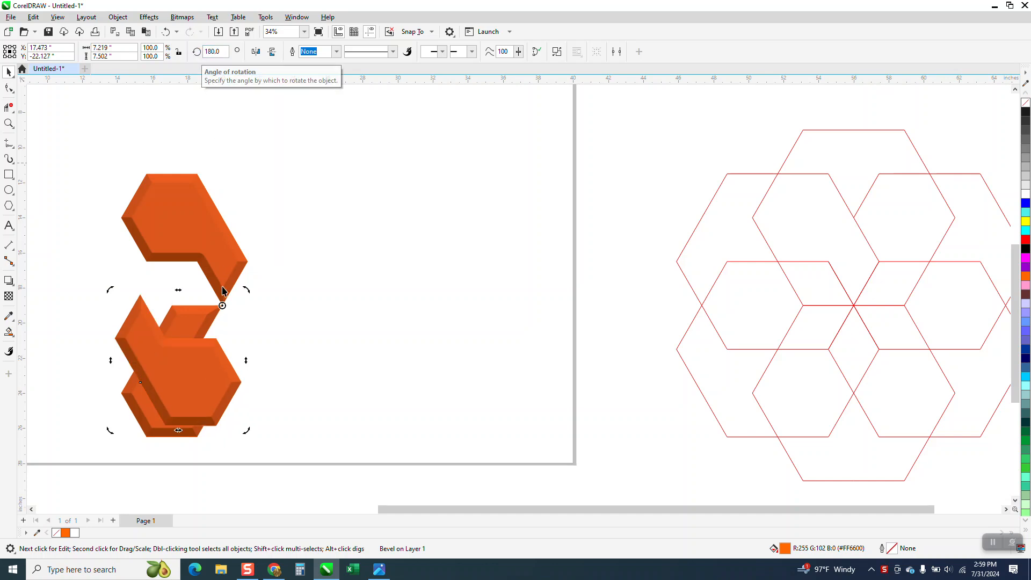
Delete all the orange beveled pieces from the page
{"action": "key", "text": "Escape"}
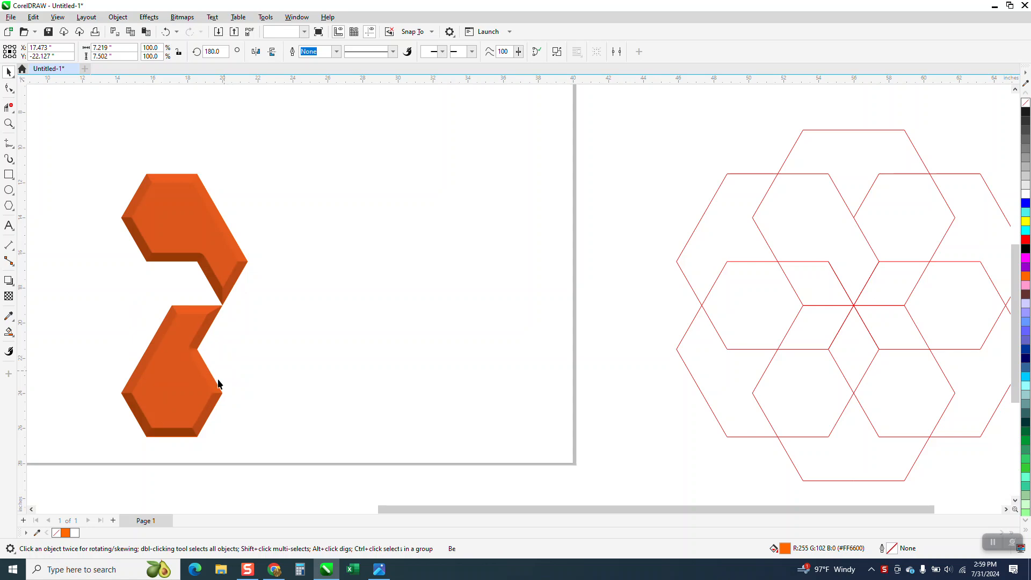
{"action": "left_click", "coordinate": [197, 366]}
{"action": "key", "text": "Delete"}
{"action": "left_click", "coordinate": [211, 243]}
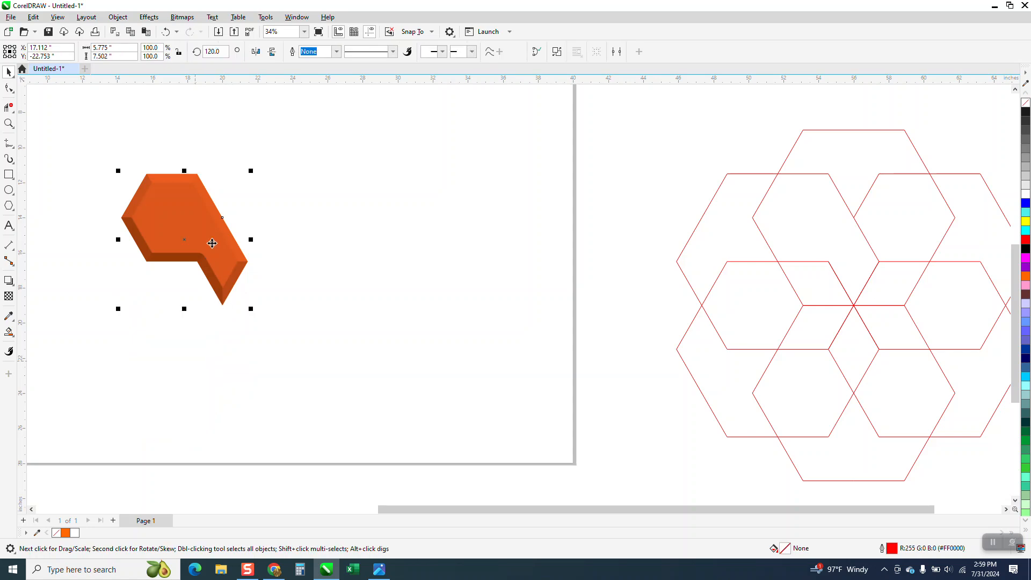
{"action": "key", "text": "Delete"}
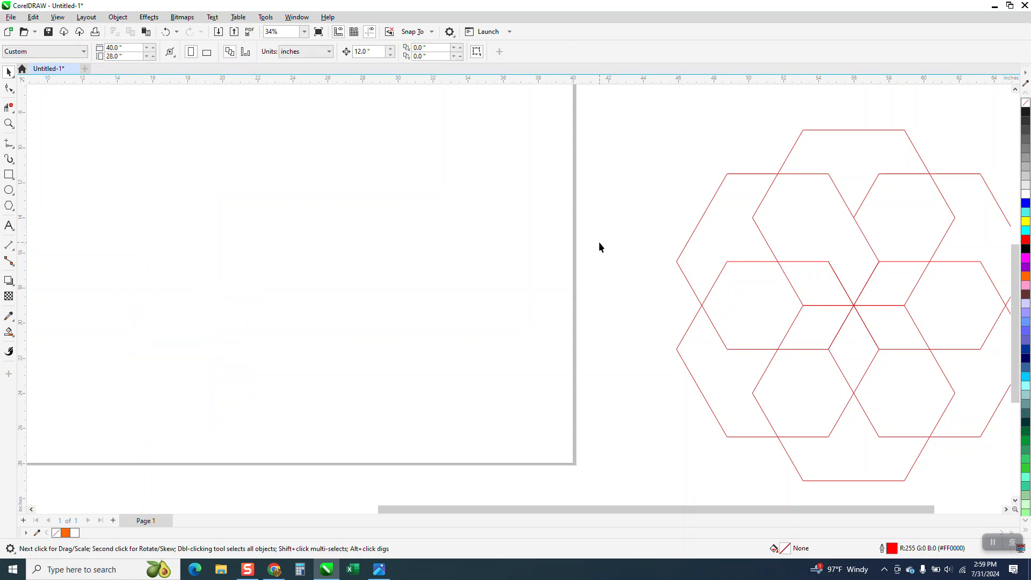
Smart Fill the upper petal-shaped region of the red hexagon pattern with orange and no outline, and move the new shape left onto the page
{"action": "scroll", "coordinate": [601, 247], "scroll_direction": "down", "scroll_amount": 1}
{"action": "left_click", "coordinate": [11, 333]}
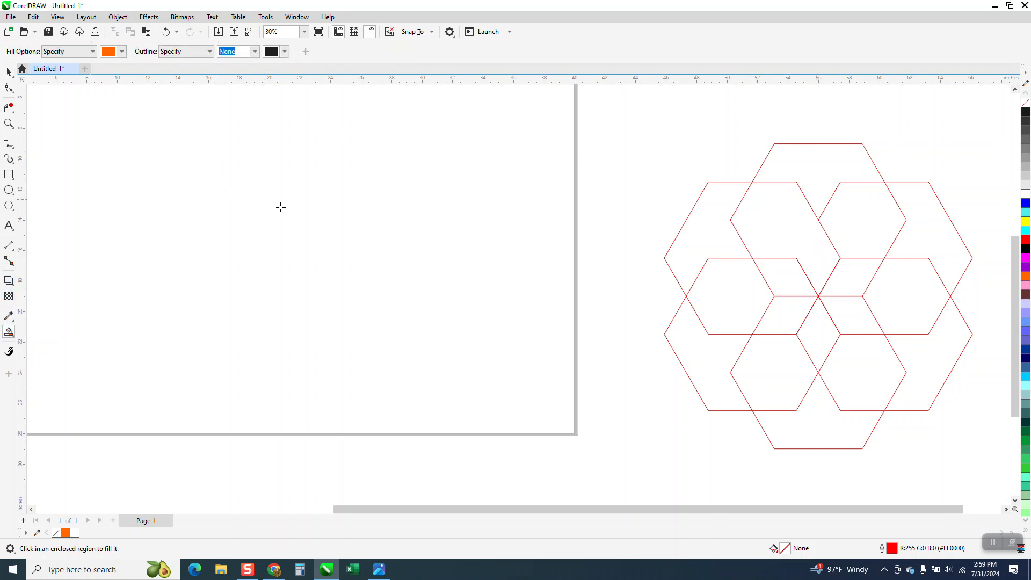
{"action": "left_click", "coordinate": [814, 247]}
{"action": "scroll", "coordinate": [811, 242], "scroll_direction": "down", "scroll_amount": 4}
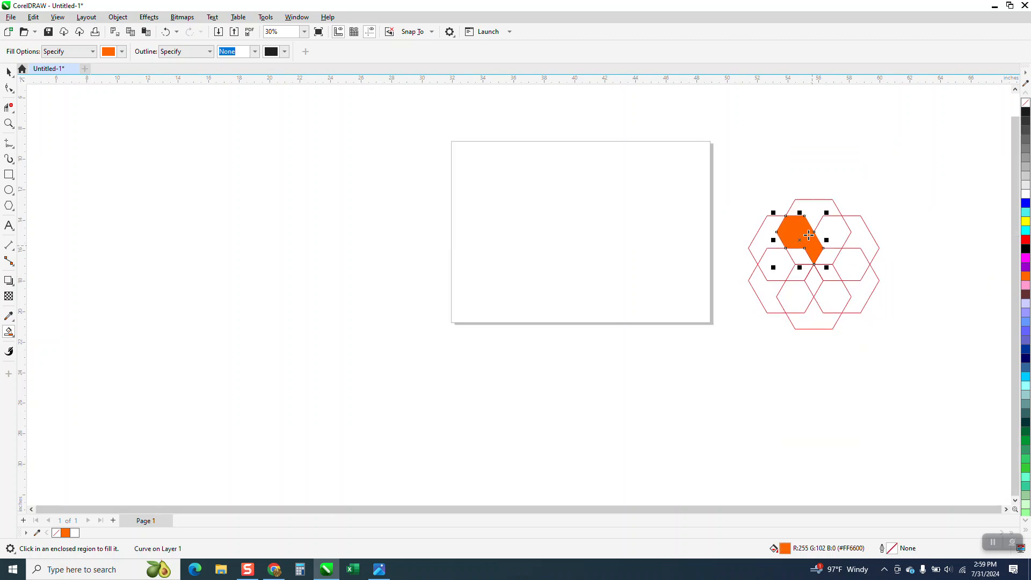
{"action": "key", "text": "Left"}
{"action": "key", "text": "Left"}
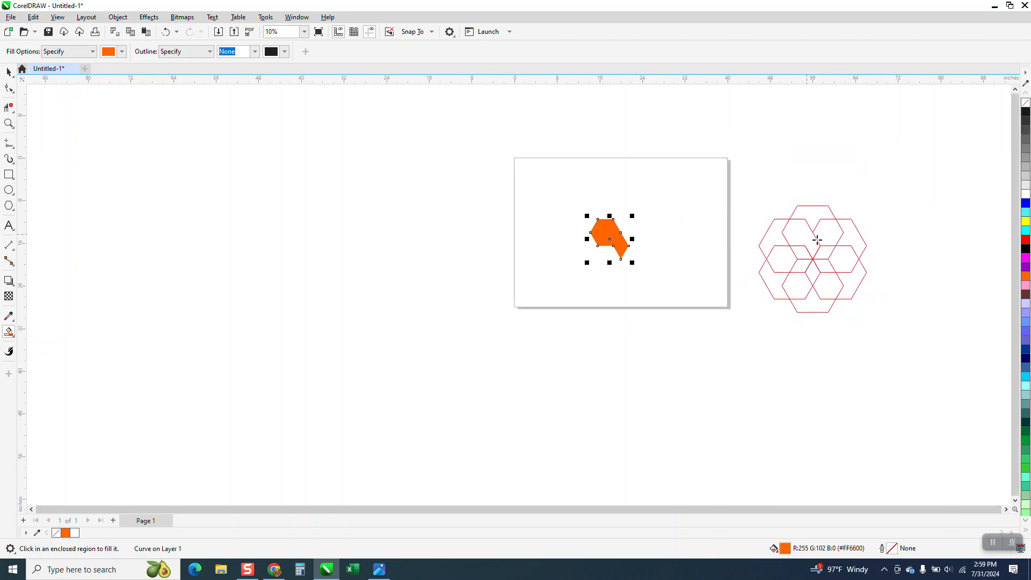
Select the orange petal shape and place its center of rotation on its lower pointed tip
{"action": "left_click", "coordinate": [9, 124]}
{"action": "left_click_drag", "start_coordinate": [558, 189], "coordinate": [772, 355]}
{"action": "left_click", "coordinate": [8, 72]}
{"action": "left_click", "coordinate": [366, 188]}
{"action": "left_click_drag", "start_coordinate": [359, 142], "coordinate": [363, 135]}
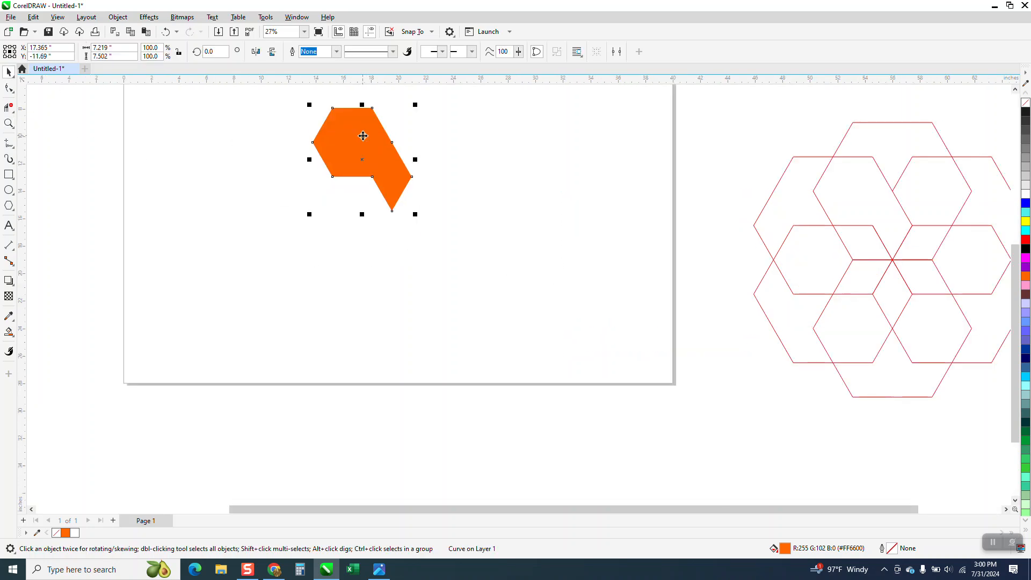
{"action": "left_click", "coordinate": [349, 161]}
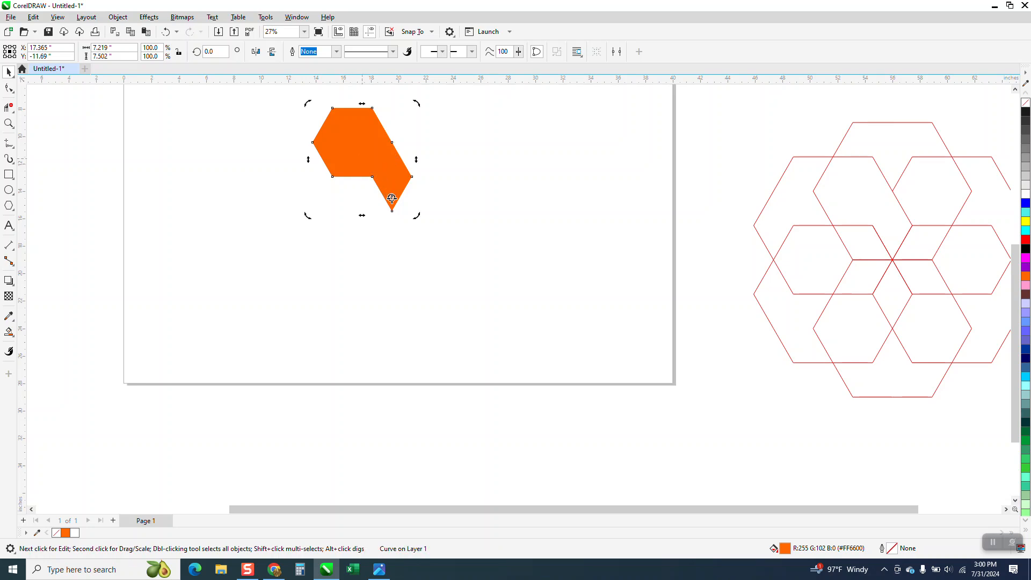
{"action": "left_click_drag", "start_coordinate": [391, 210], "coordinate": [392, 211]}
Make a copy of the petal rotated 60 degrees about its tip and repeat it until six petals form a full rosette
{"action": "left_click", "coordinate": [221, 53]}
{"action": "type", "text": "60"}
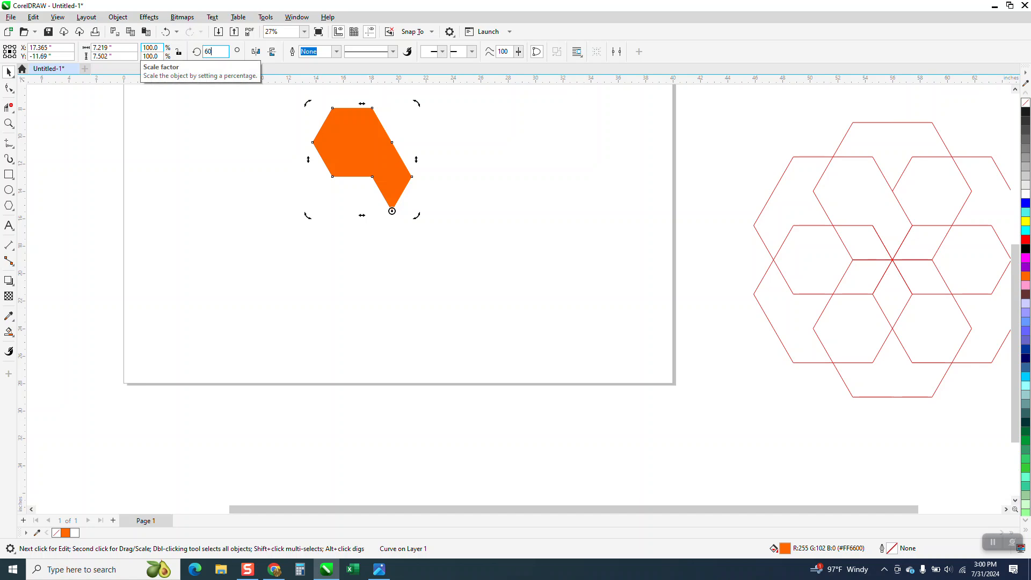
{"action": "key", "text": "Return"}
{"action": "key", "text": "ctrl+d"}
{"action": "key", "text": "ctrl+d"}
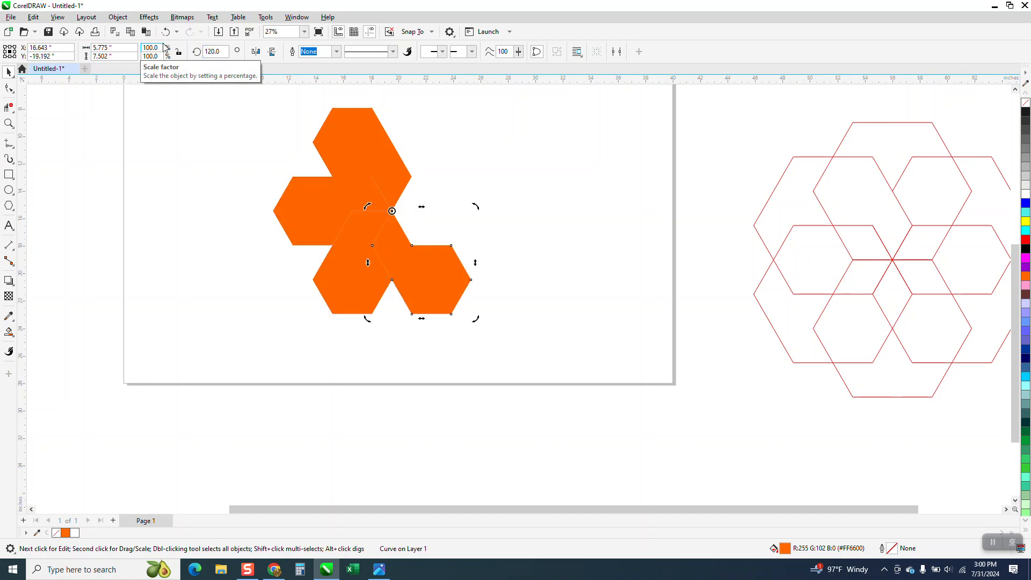
{"action": "key", "text": "ctrl+d"}
{"action": "key", "text": "ctrl+d"}
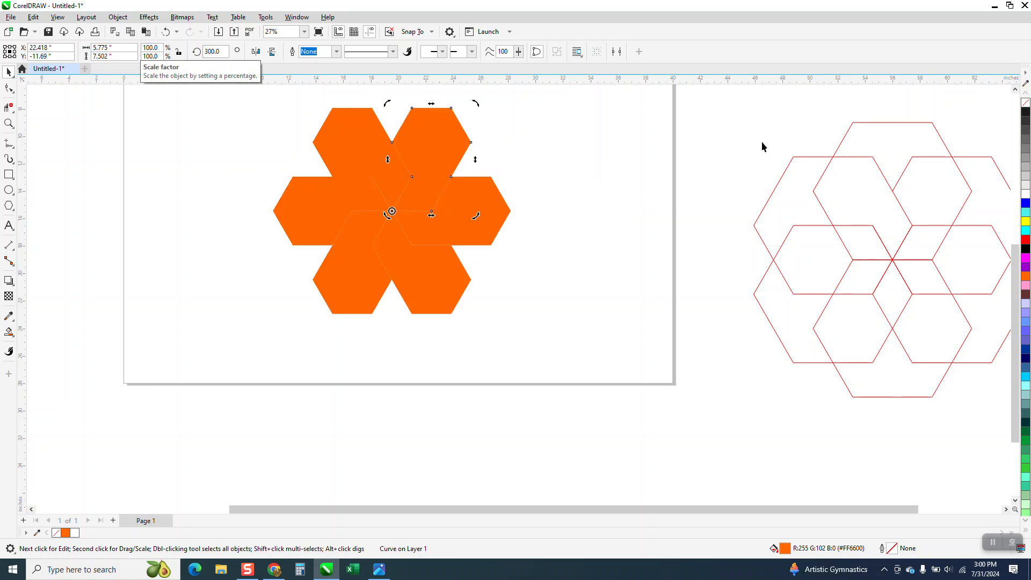
Apply a soft-edge bevel with a 0.5-inch distance to the upper-left petal
{"action": "scroll", "coordinate": [572, 230], "scroll_direction": "down", "scroll_amount": 1}
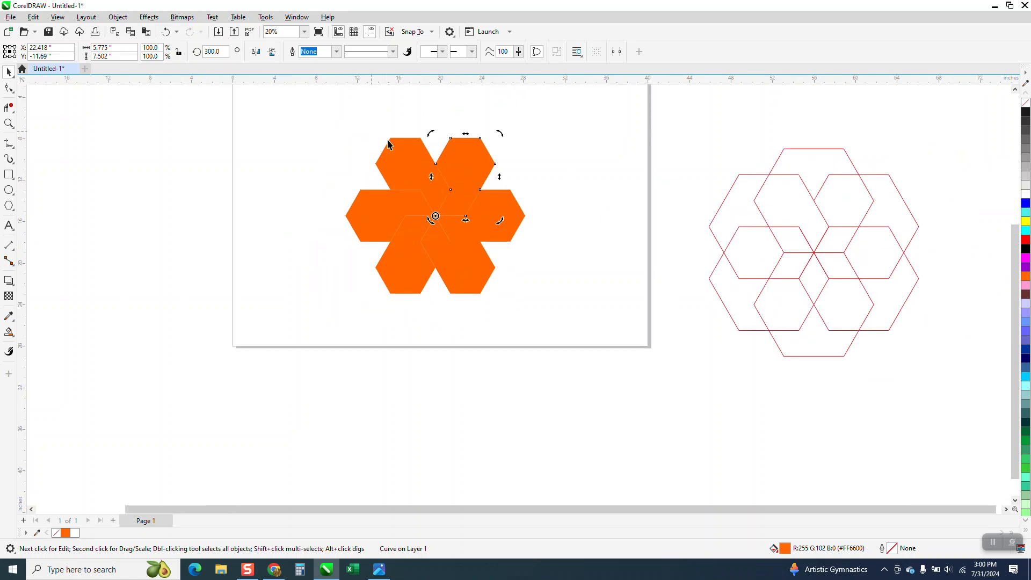
{"action": "left_click", "coordinate": [408, 148]}
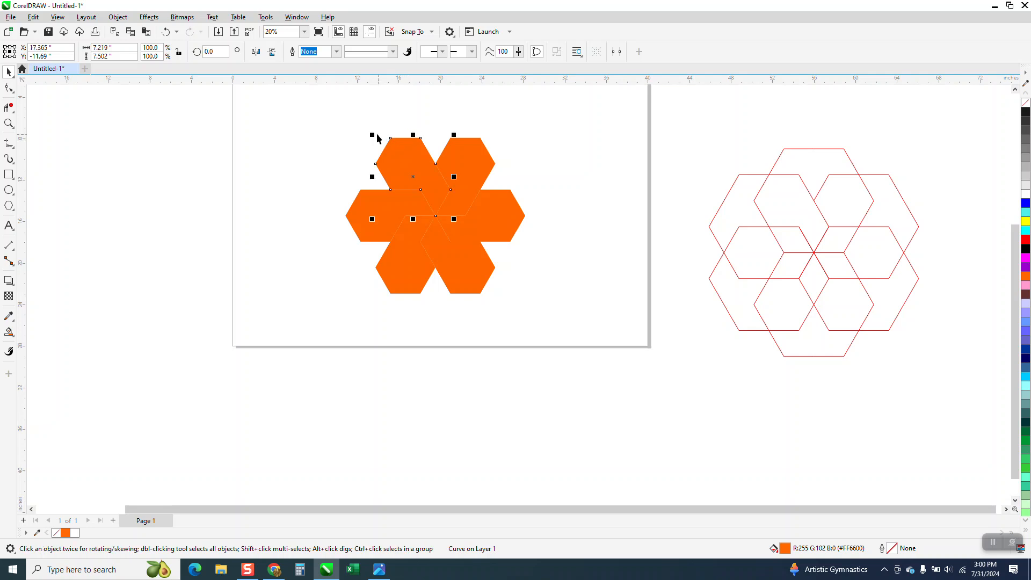
{"action": "left_click", "coordinate": [158, 20]}
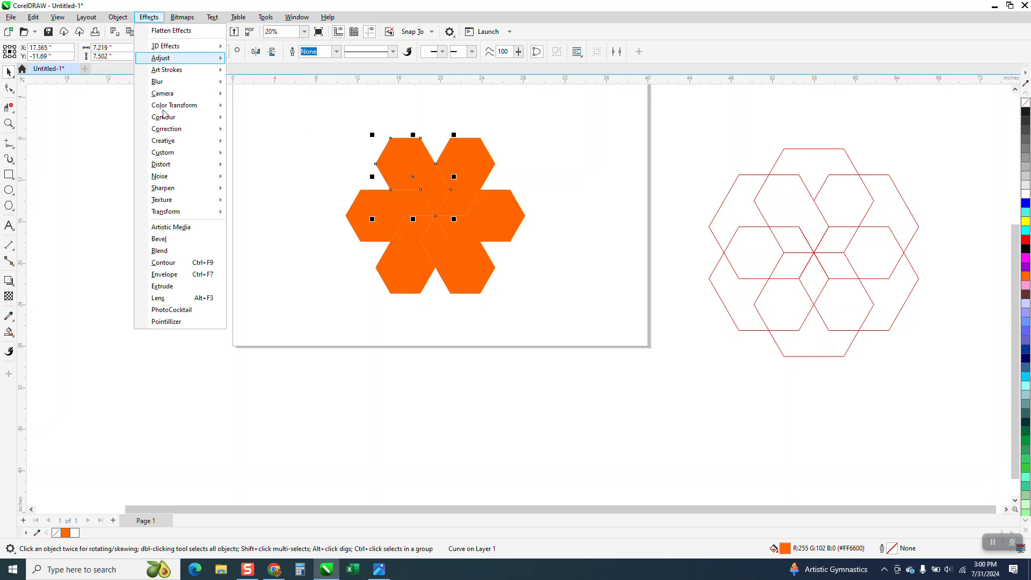
{"action": "left_click", "coordinate": [175, 238]}
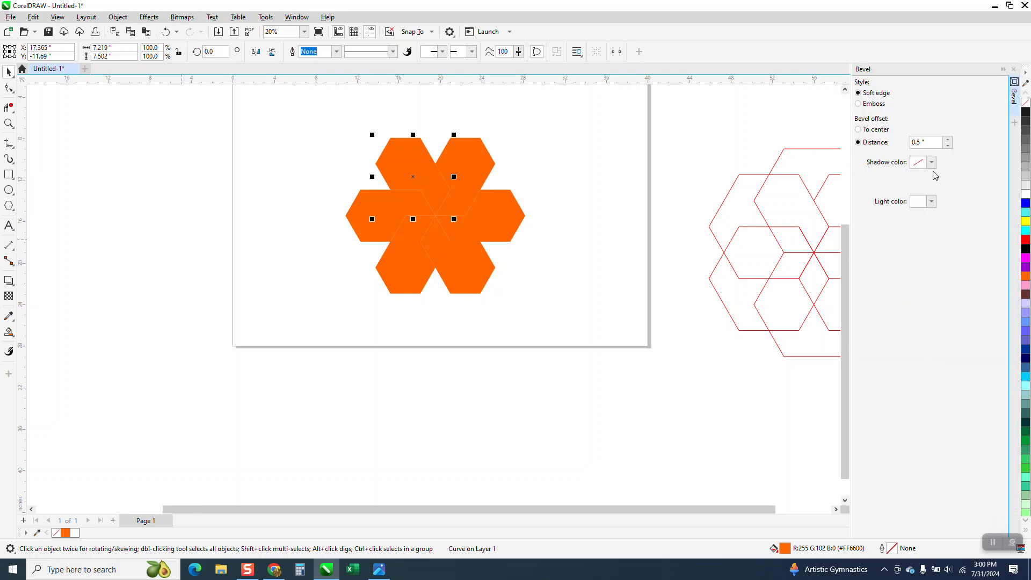
{"action": "left_click", "coordinate": [938, 357]}
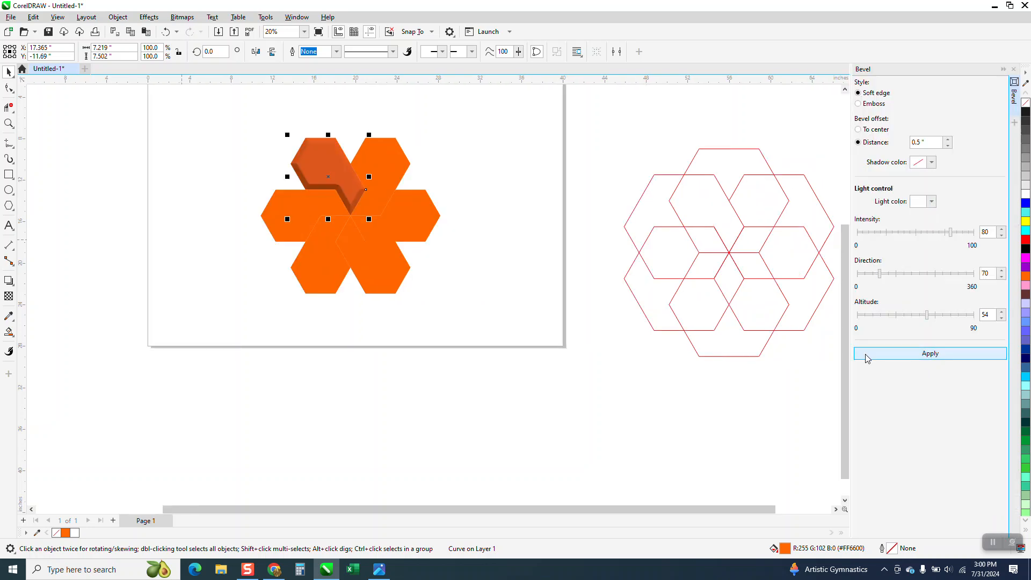
Apply the same 0.5-inch soft-edge bevel to each of the other five petals, going counterclockwise around the rosette
{"action": "left_click", "coordinate": [292, 220]}
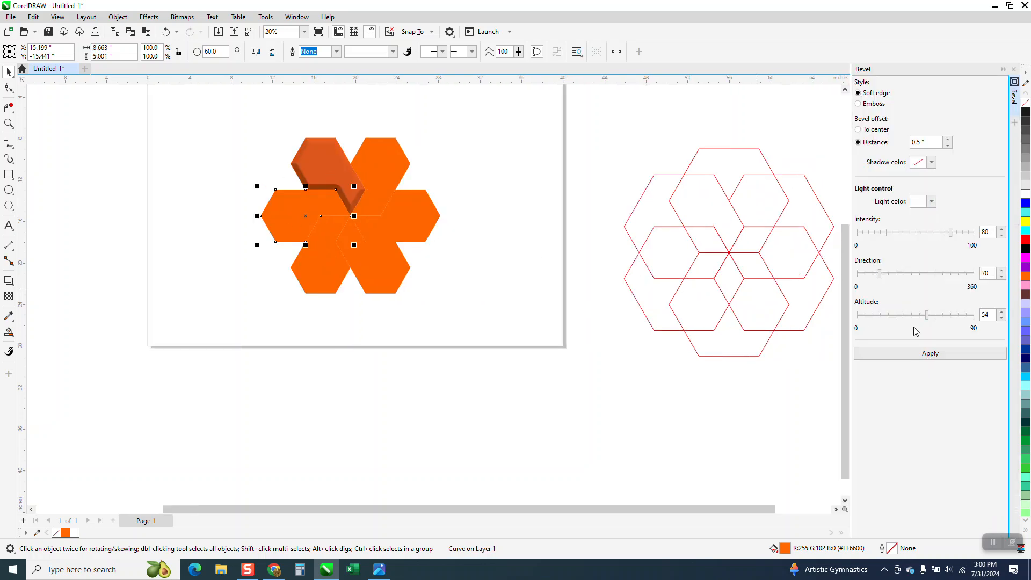
{"action": "left_click", "coordinate": [945, 354]}
{"action": "left_click", "coordinate": [315, 272]}
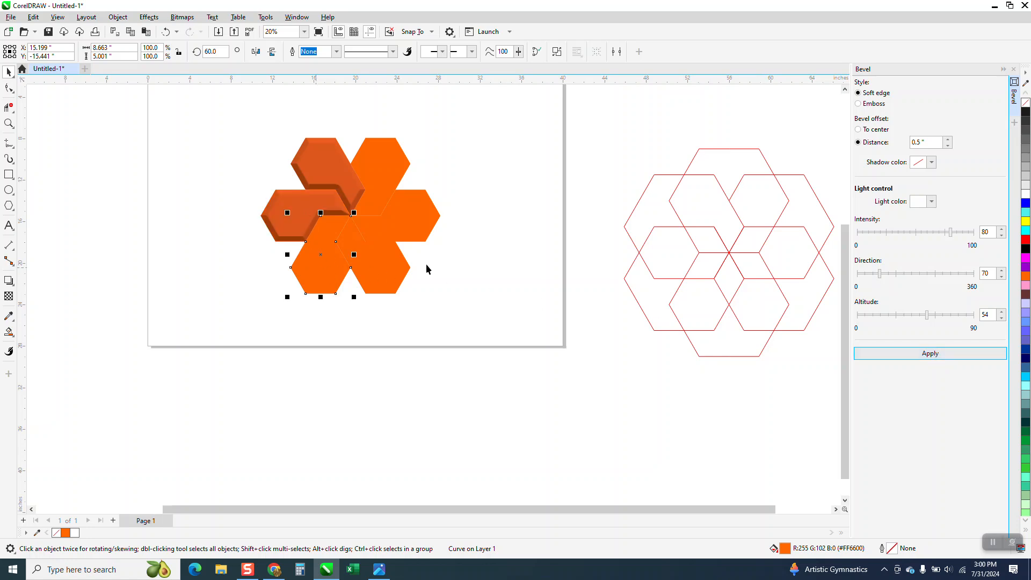
{"action": "left_click", "coordinate": [913, 358]}
{"action": "left_click", "coordinate": [370, 278]}
{"action": "left_click", "coordinate": [857, 354]}
{"action": "left_click", "coordinate": [410, 230]}
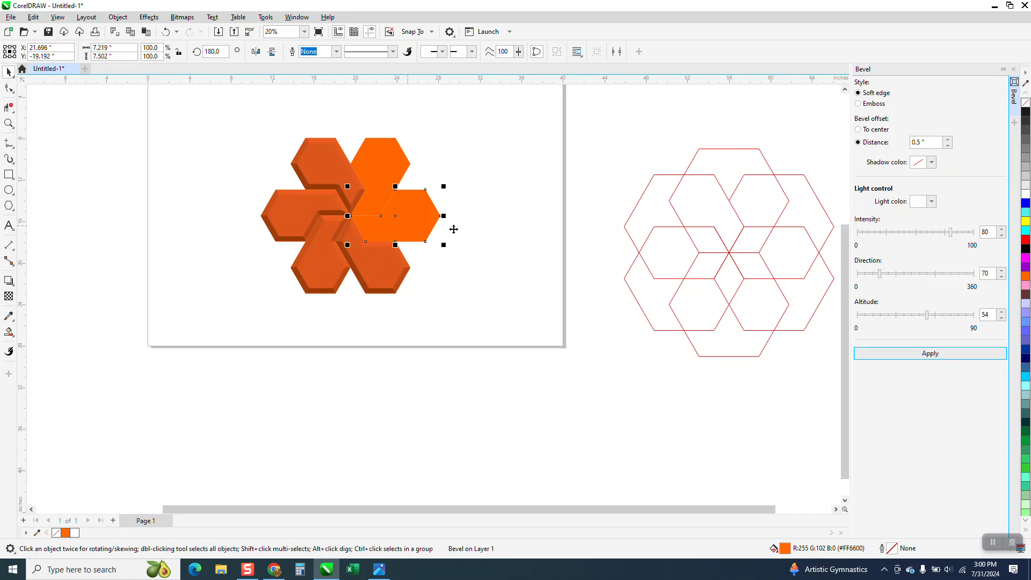
{"action": "left_click", "coordinate": [873, 354]}
{"action": "left_click", "coordinate": [396, 166]}
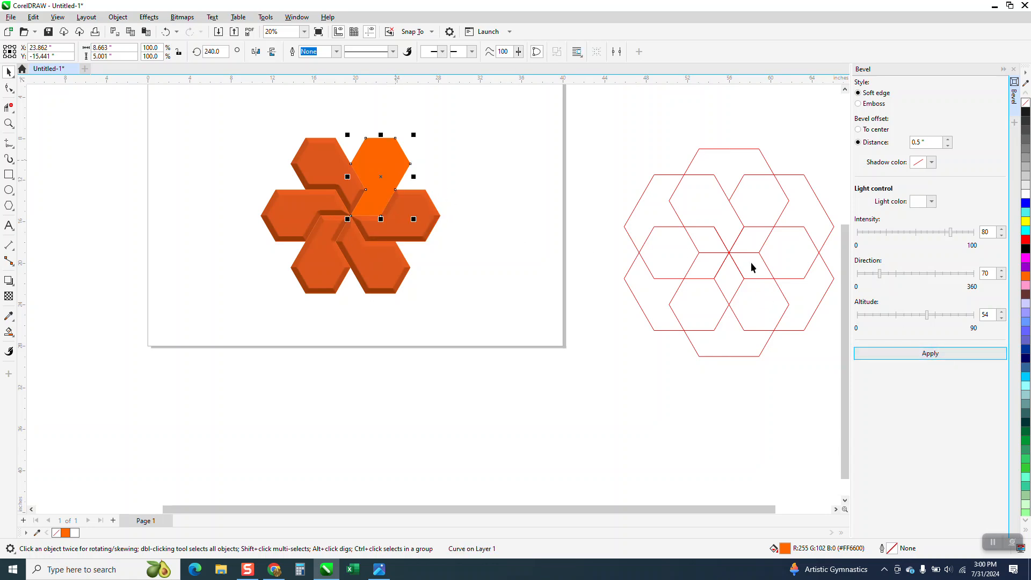
{"action": "left_click", "coordinate": [945, 354]}
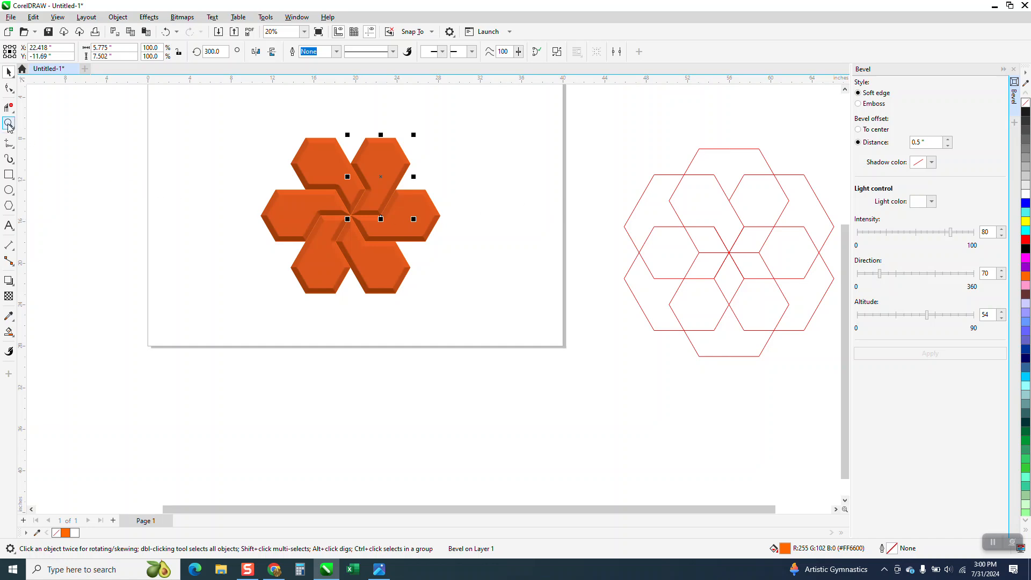
Select the whole beveled rosette and move it left so it clears the middle of the page
{"action": "left_click_drag", "start_coordinate": [254, 132], "coordinate": [524, 314]}
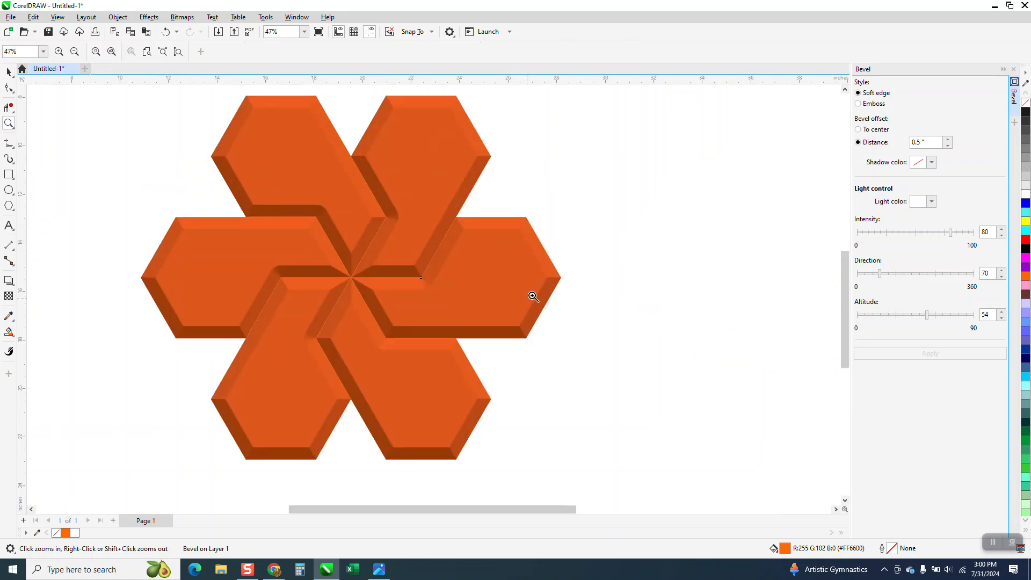
{"action": "left_click", "coordinate": [9, 71]}
{"action": "key", "text": "Escape"}
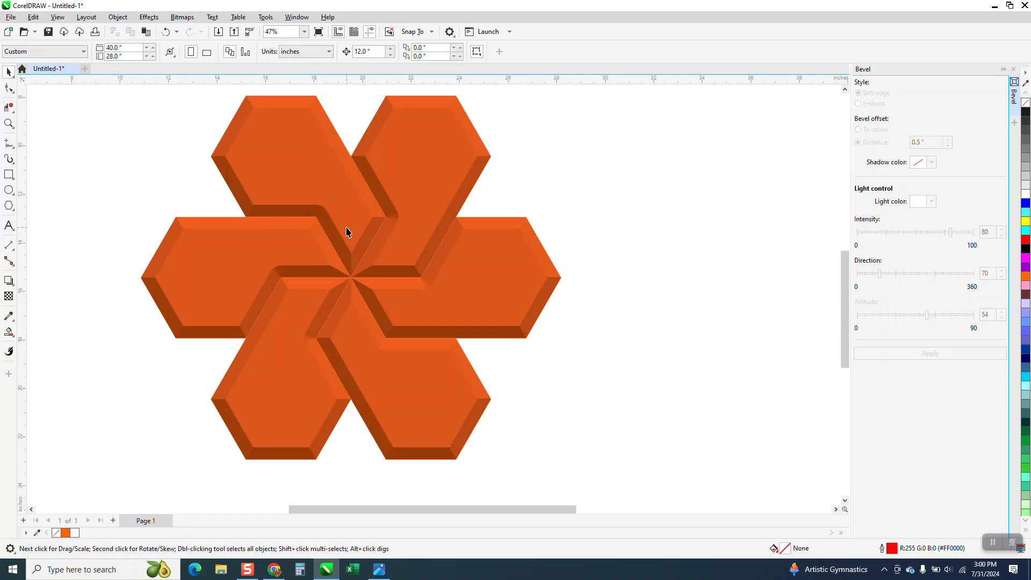
{"action": "scroll", "coordinate": [333, 243], "scroll_direction": "down", "scroll_amount": 3}
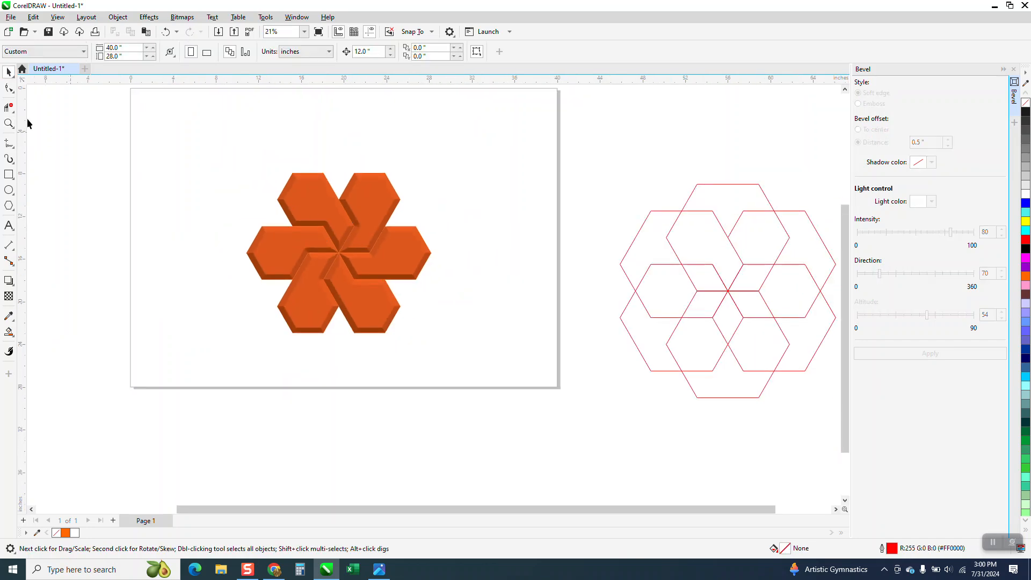
{"action": "left_click_drag", "start_coordinate": [165, 138], "coordinate": [590, 394]}
{"action": "key", "text": "Left"}
{"action": "key", "text": "Left"}
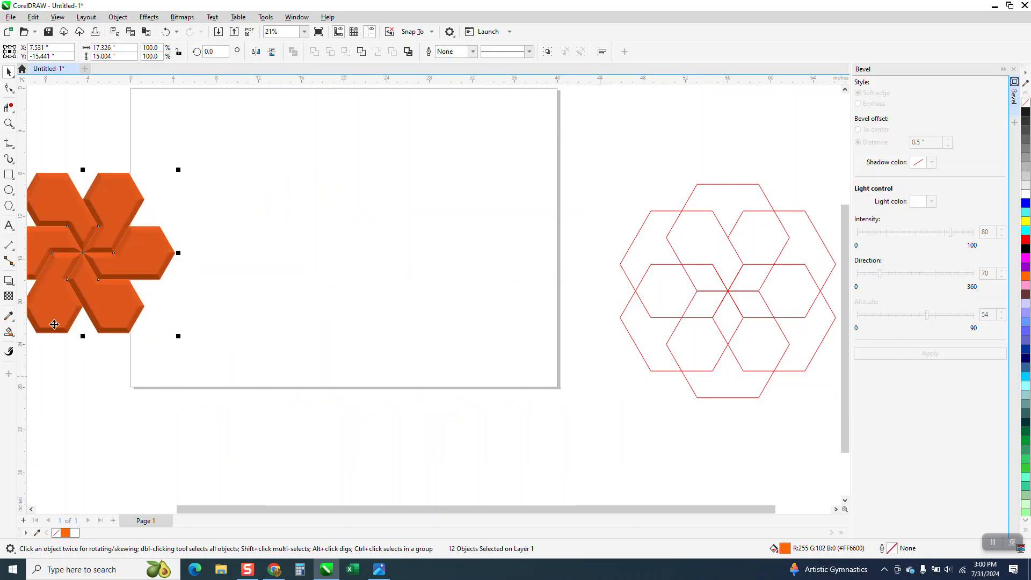
Create another orange petal from the same hexagon pattern region with Smart Fill and shift it left to the middle of the page
{"action": "left_click", "coordinate": [8, 332]}
{"action": "left_click", "coordinate": [700, 248]}
{"action": "left_click", "coordinate": [700, 247]}
{"action": "left_click", "coordinate": [8, 331]}
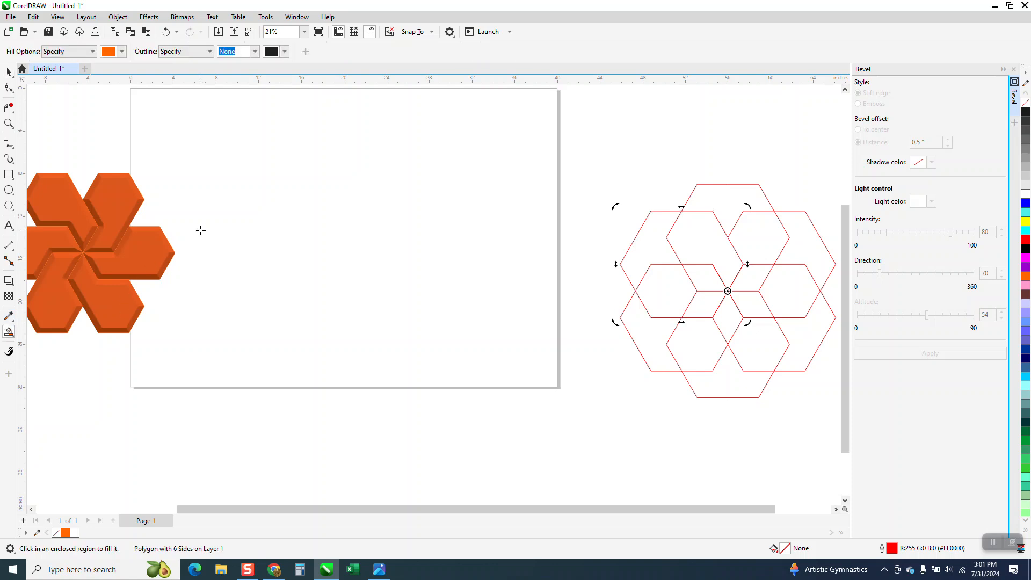
{"action": "left_click", "coordinate": [711, 242]}
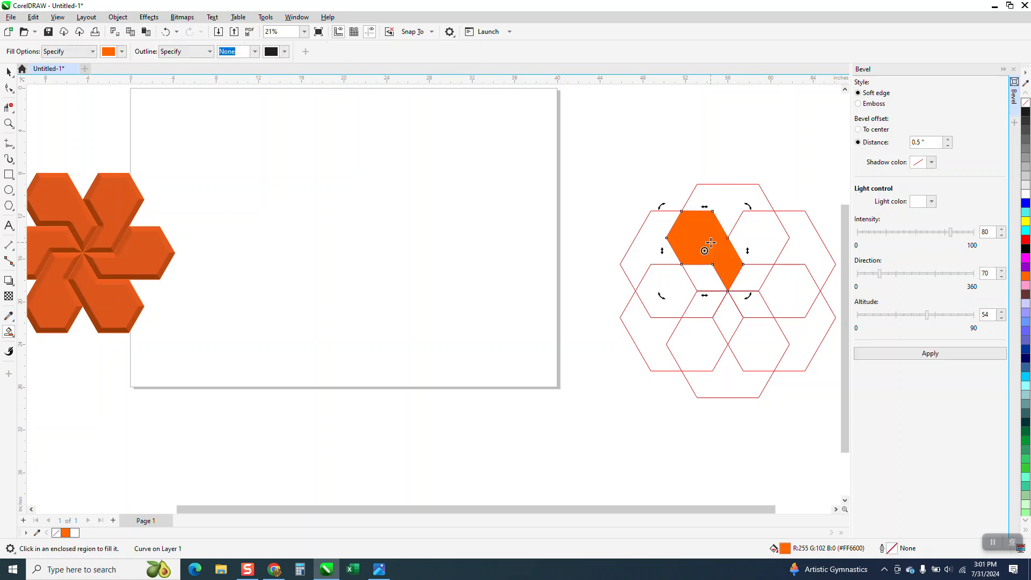
{"action": "key", "text": "Left"}
{"action": "key", "text": "Left"}
{"action": "key", "text": "Left"}
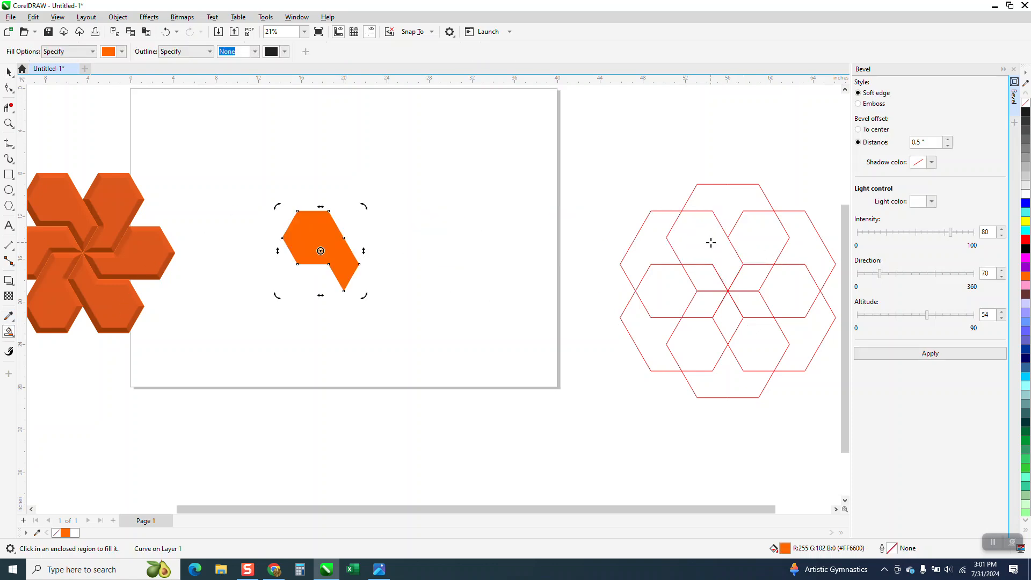
Move the new orange petal up to the upper middle of the page
{"action": "key", "text": "Up"}
{"action": "left_click", "coordinate": [8, 71]}
{"action": "left_click_drag", "start_coordinate": [344, 124], "coordinate": [350, 188]}
Give the petal a linear fountain fill from orange near its upper edge to black just below it
{"action": "left_click", "coordinate": [12, 335]}
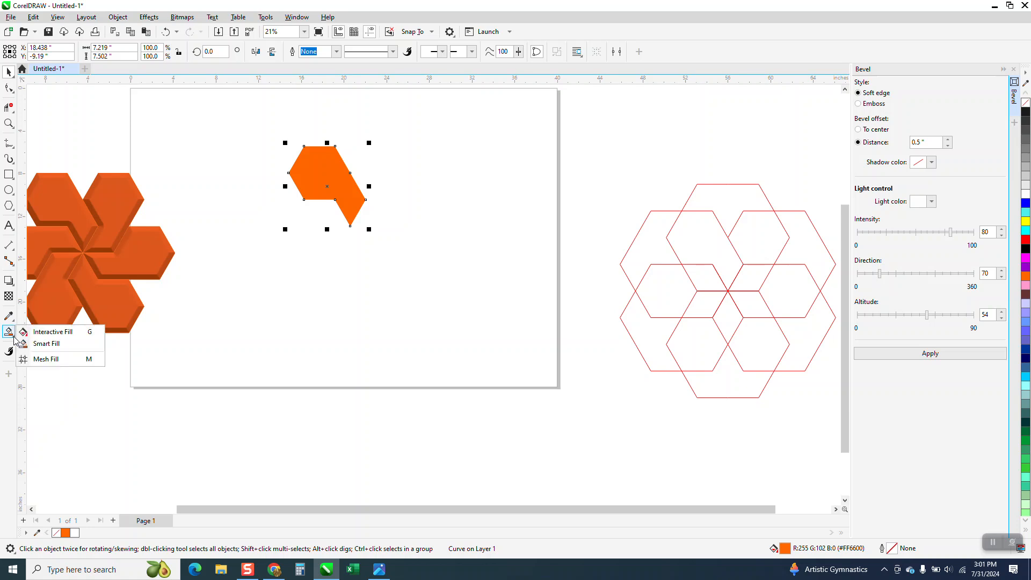
{"action": "key", "text": "g"}
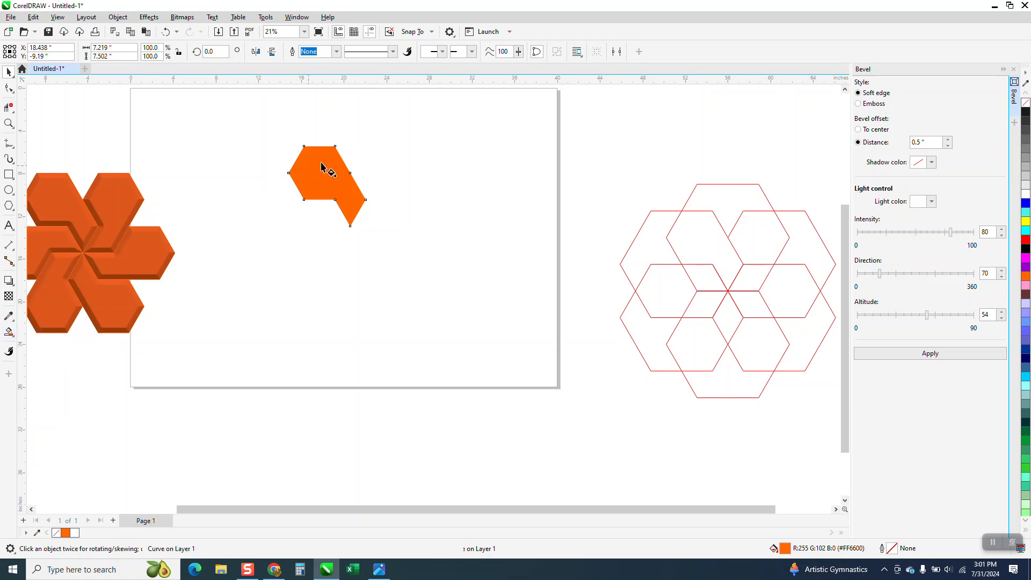
{"action": "left_click_drag", "start_coordinate": [334, 163], "coordinate": [328, 285]}
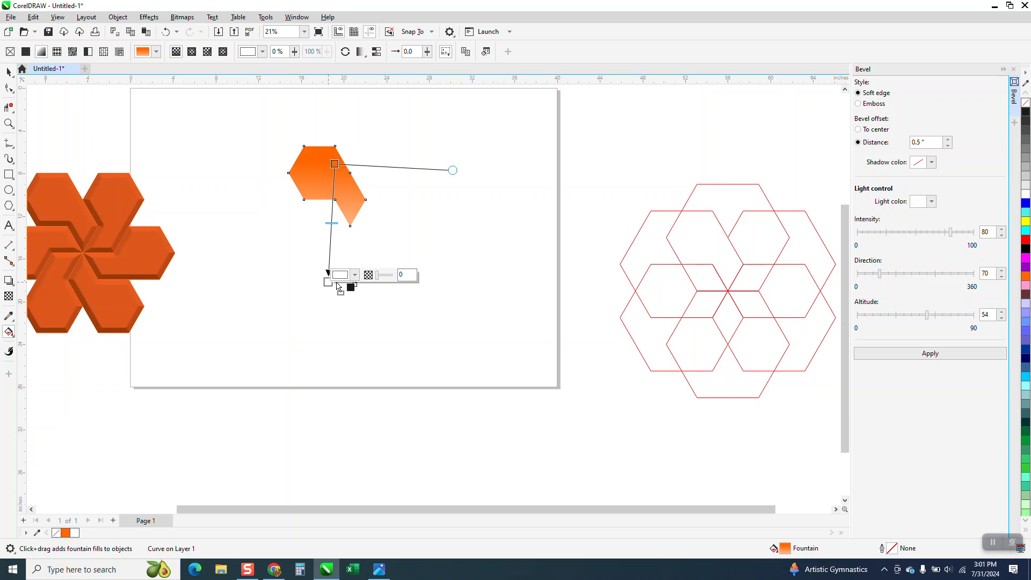
{"action": "left_click_drag", "start_coordinate": [328, 280], "coordinate": [328, 281]}
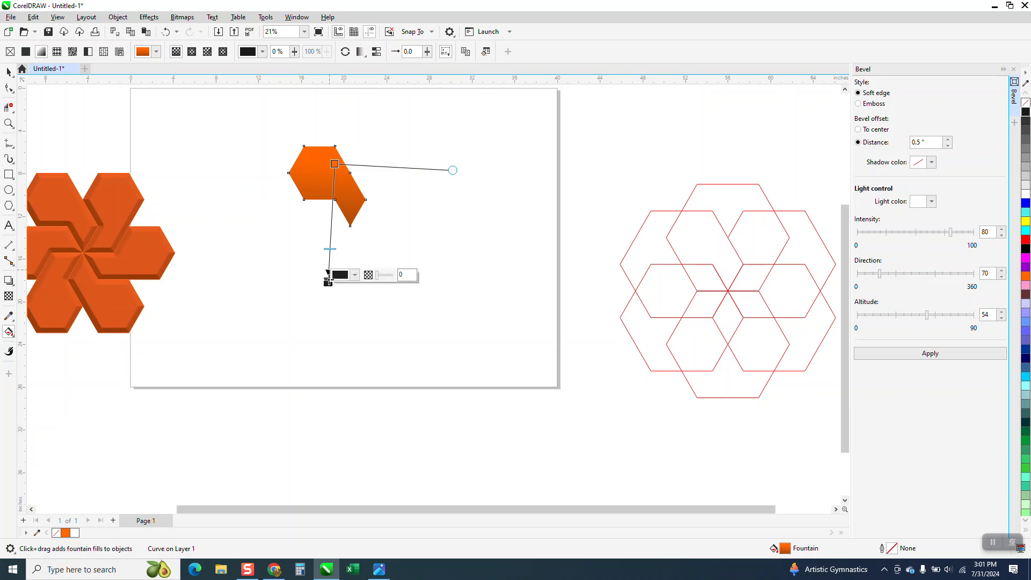
{"action": "left_click_drag", "start_coordinate": [328, 275], "coordinate": [316, 240]}
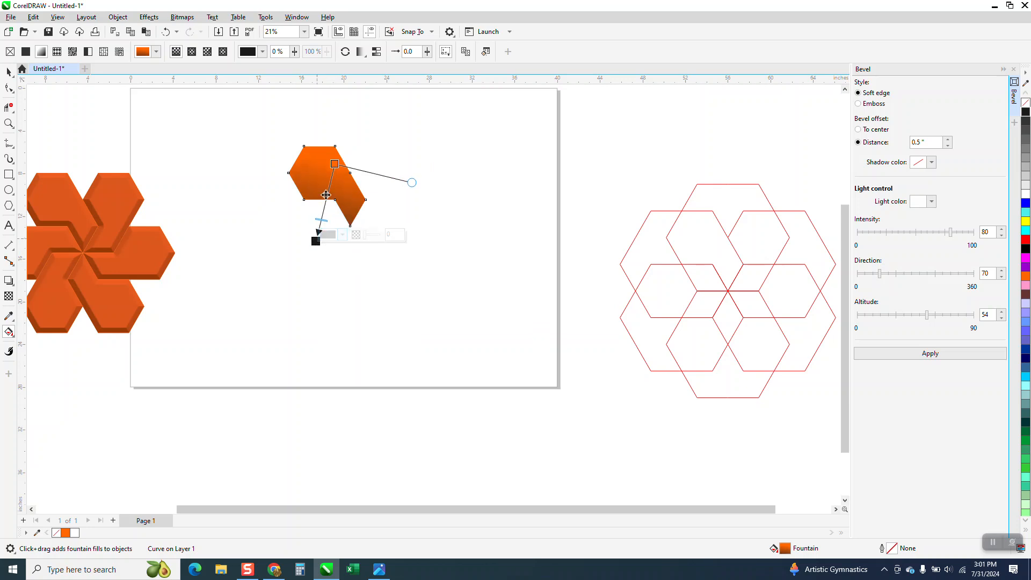
{"action": "left_click", "coordinate": [9, 123]}
{"action": "key", "text": "space"}
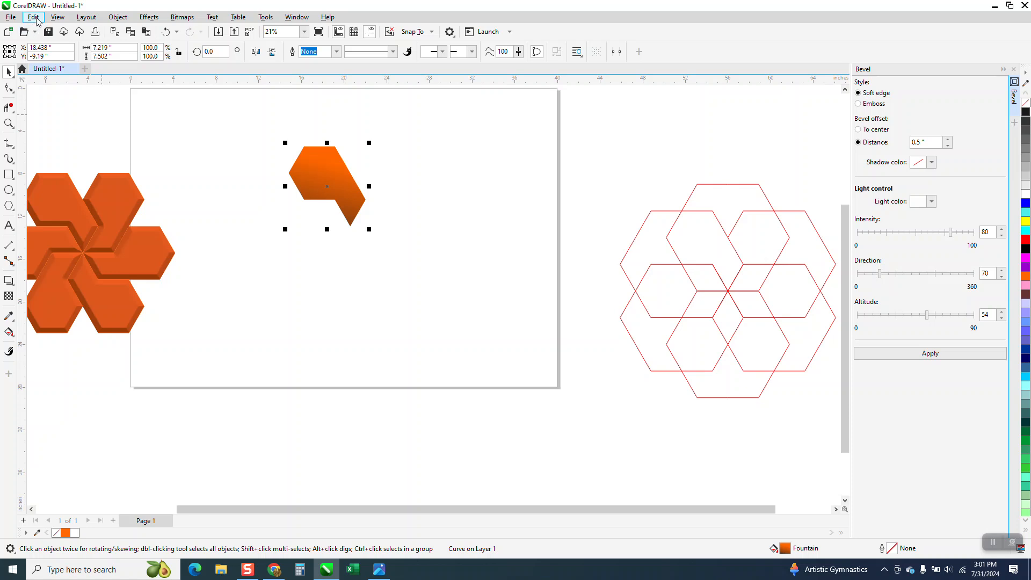
Clone the gradient petal, moving the original to the page's upper-left corner and the clone to the upper middle
{"action": "left_click", "coordinate": [33, 17]}
{"action": "left_click", "coordinate": [80, 170]}
{"action": "left_click_drag", "start_coordinate": [329, 166], "coordinate": [499, 118]}
{"action": "left_click", "coordinate": [335, 188]}
{"action": "left_click_drag", "start_coordinate": [334, 180], "coordinate": [182, 122]}
{"action": "mouse_move", "coordinate": [499, 154]}
{"action": "left_mouse_down"}
{"action": "mouse_move", "coordinate": [424, 162]}
{"action": "mouse_move", "coordinate": [354, 192]}
{"action": "left_mouse_up"}
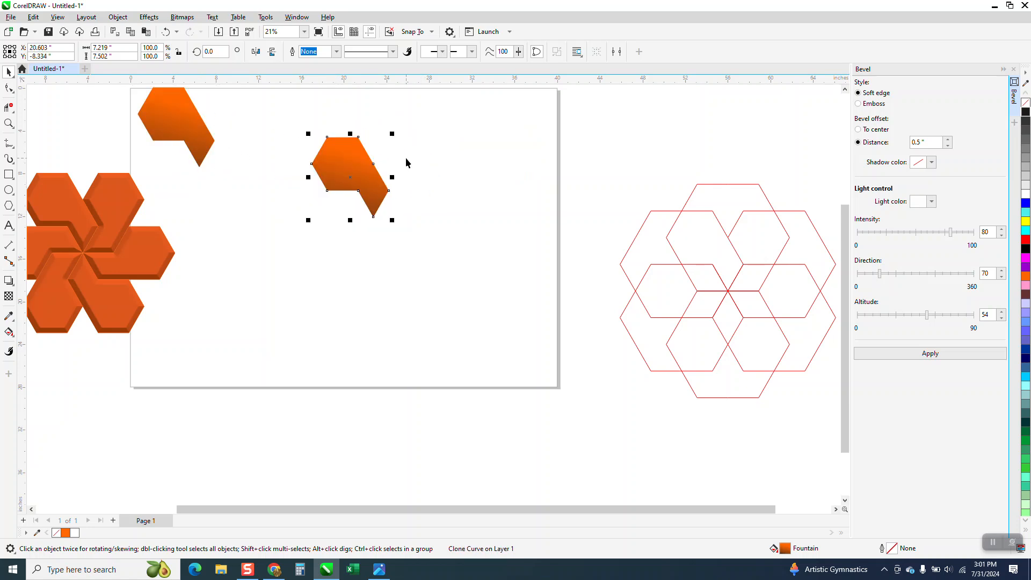
Set the clone's rotation center on its lower tip and rotate copies in 60-degree increments to complete a six-petal rosette
{"action": "left_click", "coordinate": [349, 177]}
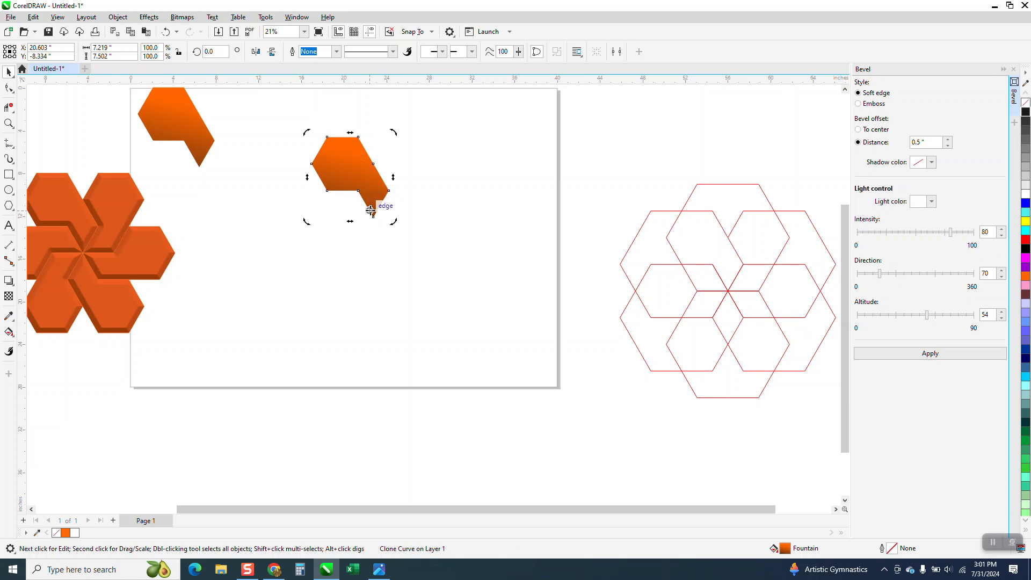
{"action": "left_click_drag", "start_coordinate": [372, 216], "coordinate": [373, 217]}
{"action": "left_click", "coordinate": [225, 52]}
{"action": "key", "text": "Return"}
{"action": "key", "text": "ctrl+d"}
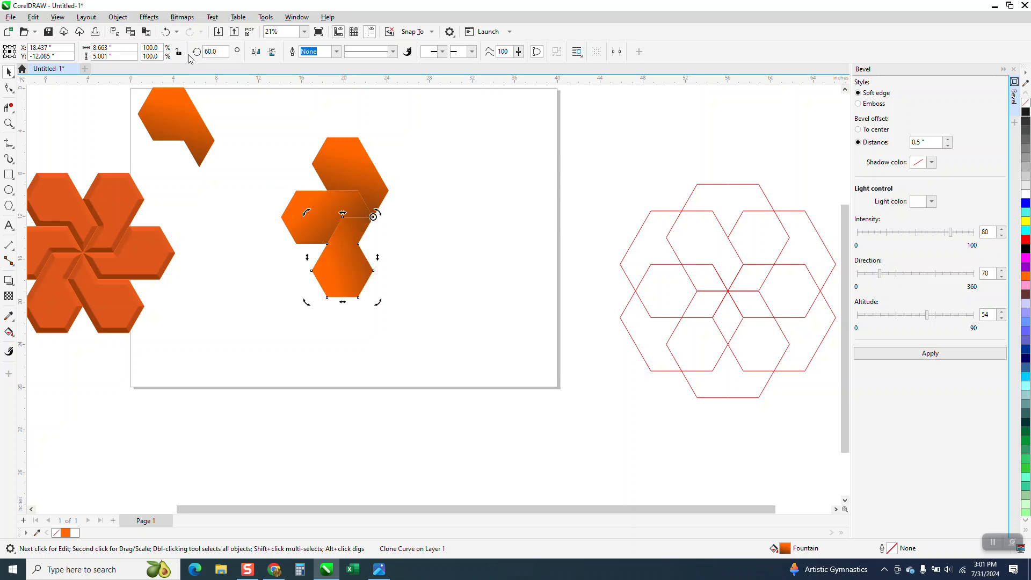
{"action": "key", "text": "ctrl+d"}
{"action": "key", "text": "ctrl+d"}
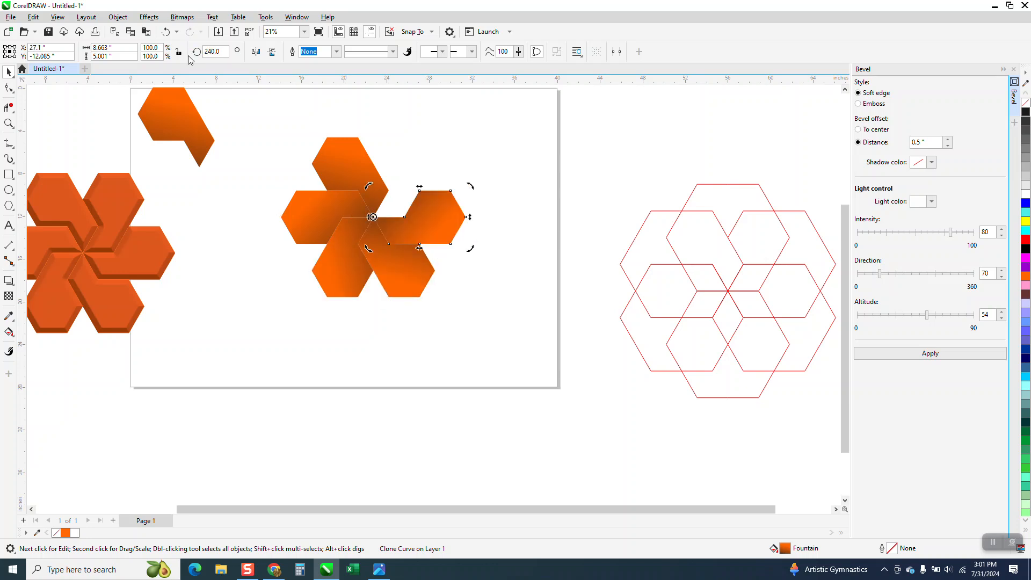
{"action": "key", "text": "ctrl+d"}
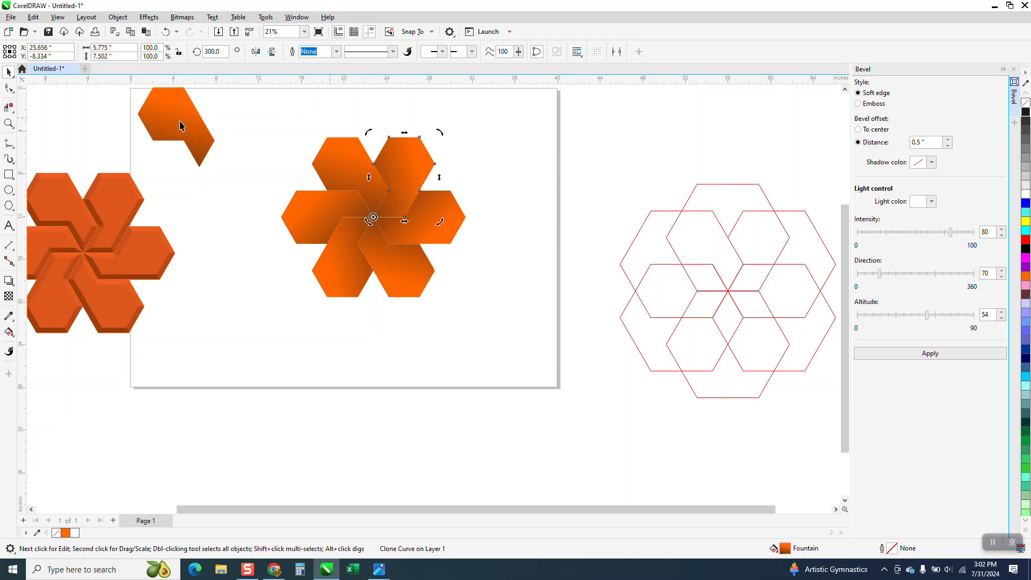
Move the original petal to the rosette's lower left and draw a black-filled rectangle about 19.4 by 17.7 inches over the rosette
{"action": "left_click_drag", "start_coordinate": [184, 125], "coordinate": [241, 314]}
{"action": "left_click", "coordinate": [9, 174]}
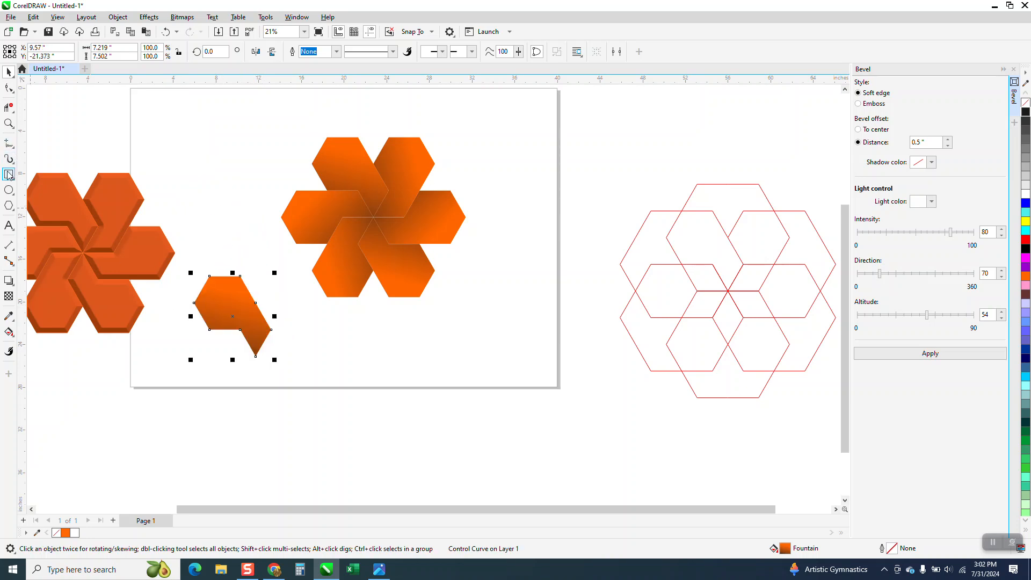
{"action": "left_click_drag", "start_coordinate": [273, 128], "coordinate": [481, 316]}
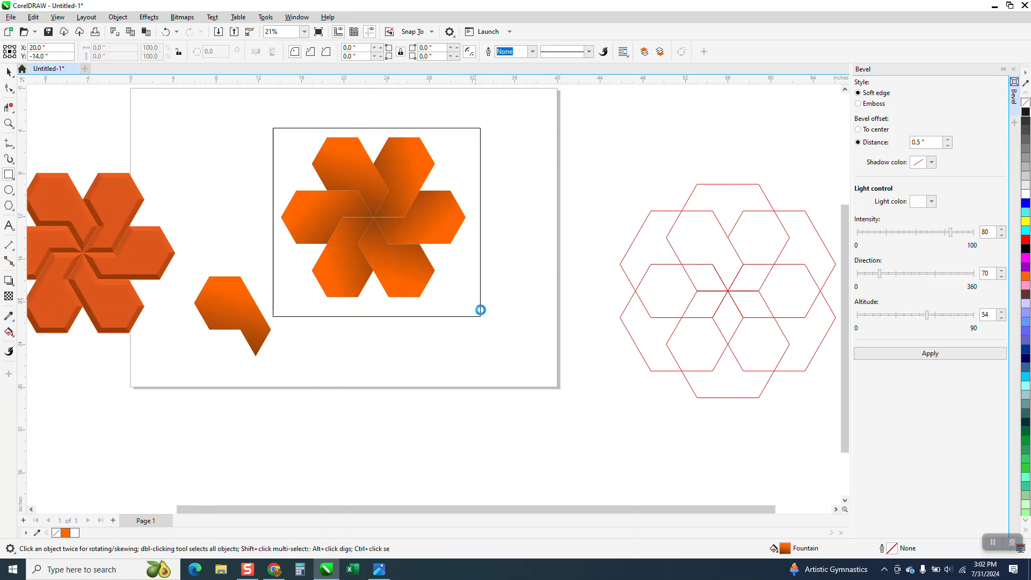
{"action": "left_click", "coordinate": [1026, 111]}
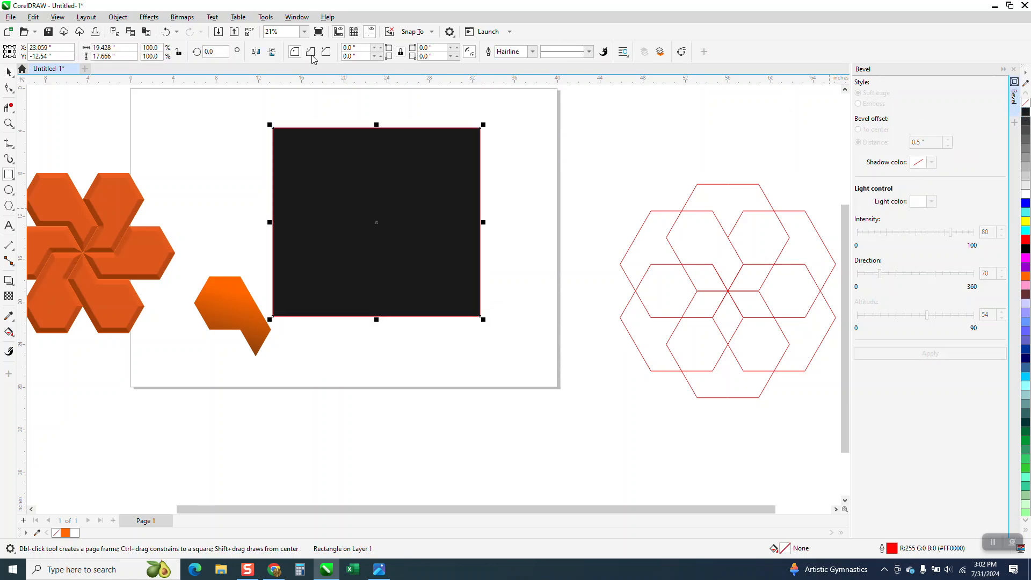
Send the black rectangle to the back of the page, behind the rosette
{"action": "left_click", "coordinate": [118, 17]}
{"action": "mouse_move", "coordinate": [143, 189]}
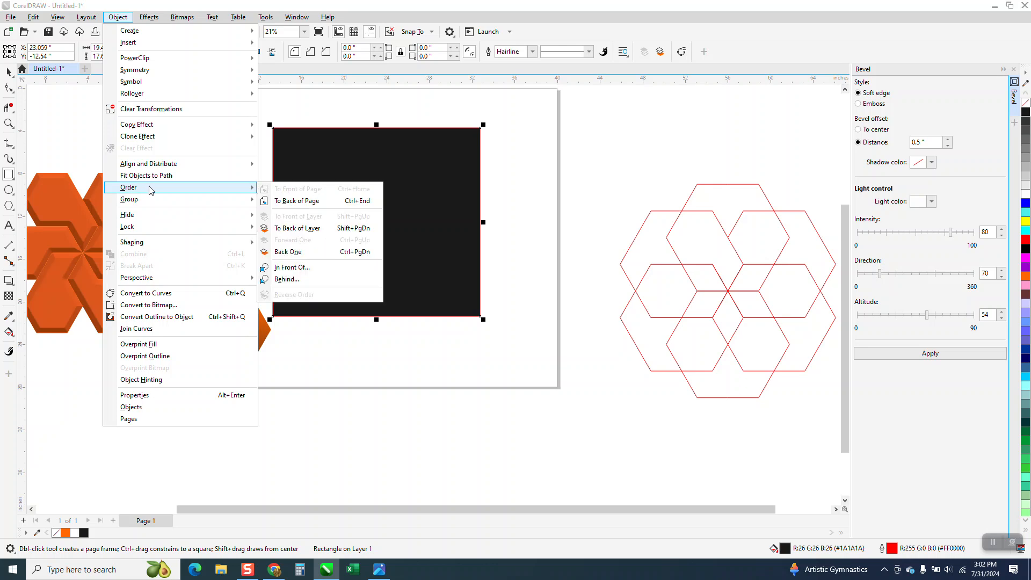
{"action": "left_click", "coordinate": [290, 201]}
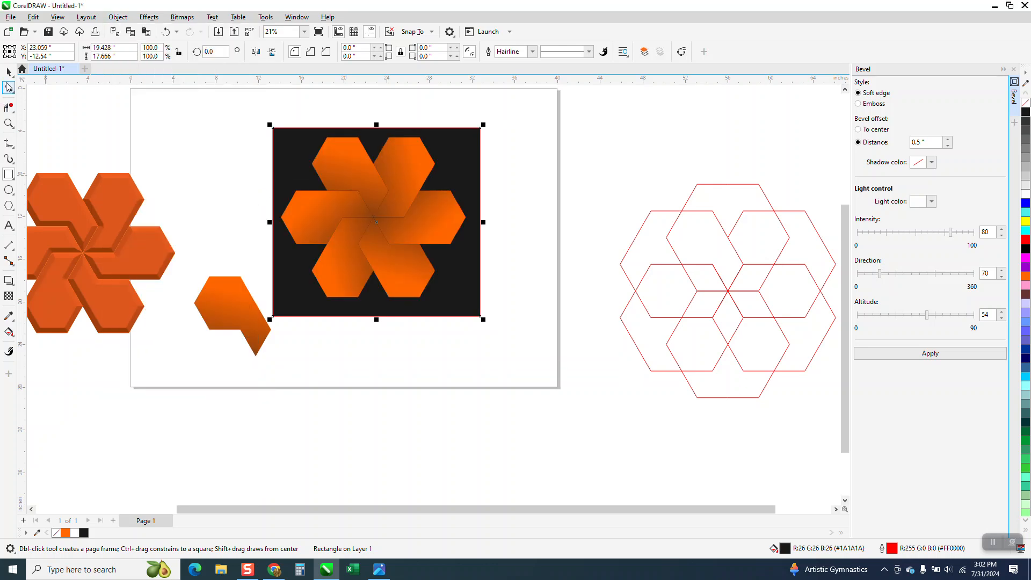
Shorten and angle the original petal's fountain fill so its black end sits at the petal's lower-left corner
{"action": "left_click", "coordinate": [242, 302]}
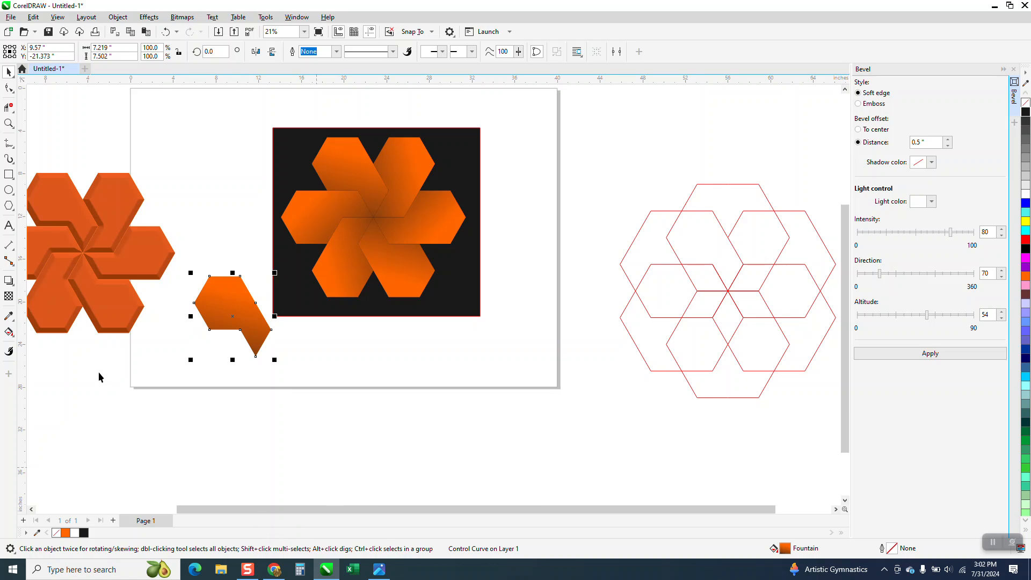
{"action": "left_click", "coordinate": [9, 333]}
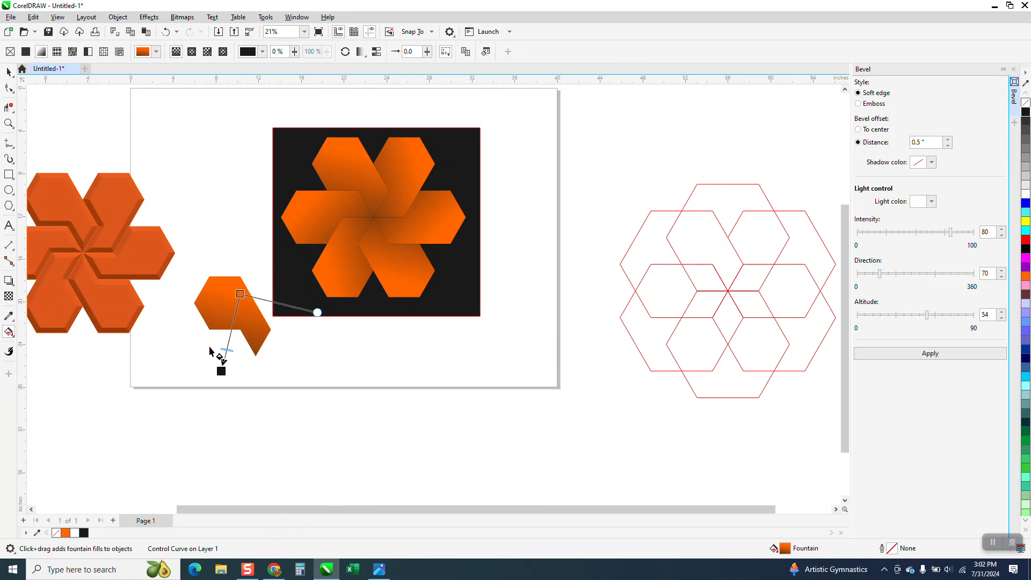
{"action": "mouse_move", "coordinate": [222, 370]}
{"action": "left_mouse_down"}
{"action": "mouse_move", "coordinate": [235, 322]}
{"action": "mouse_move", "coordinate": [226, 334]}
{"action": "mouse_move", "coordinate": [214, 309]}
{"action": "mouse_move", "coordinate": [208, 319]}
{"action": "mouse_move", "coordinate": [232, 344]}
{"action": "mouse_move", "coordinate": [217, 333]}
{"action": "left_mouse_up"}
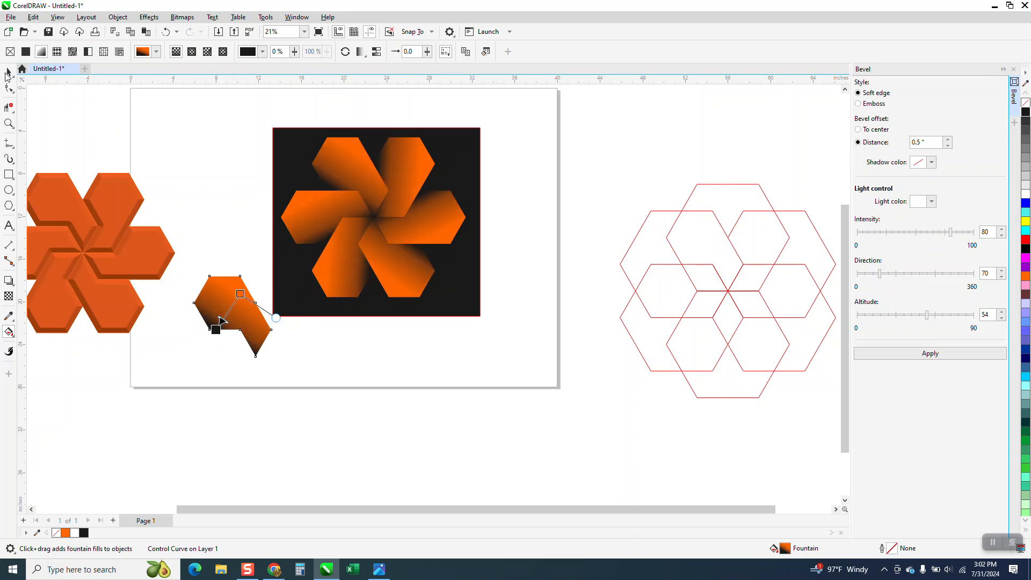
{"action": "left_click", "coordinate": [8, 72]}
Examine the beveled rosette up close and compare it with the gradient rosette
{"action": "scroll", "coordinate": [211, 244], "scroll_direction": "down", "scroll_amount": 1}
{"action": "scroll", "coordinate": [211, 240], "scroll_direction": "down", "scroll_amount": 1}
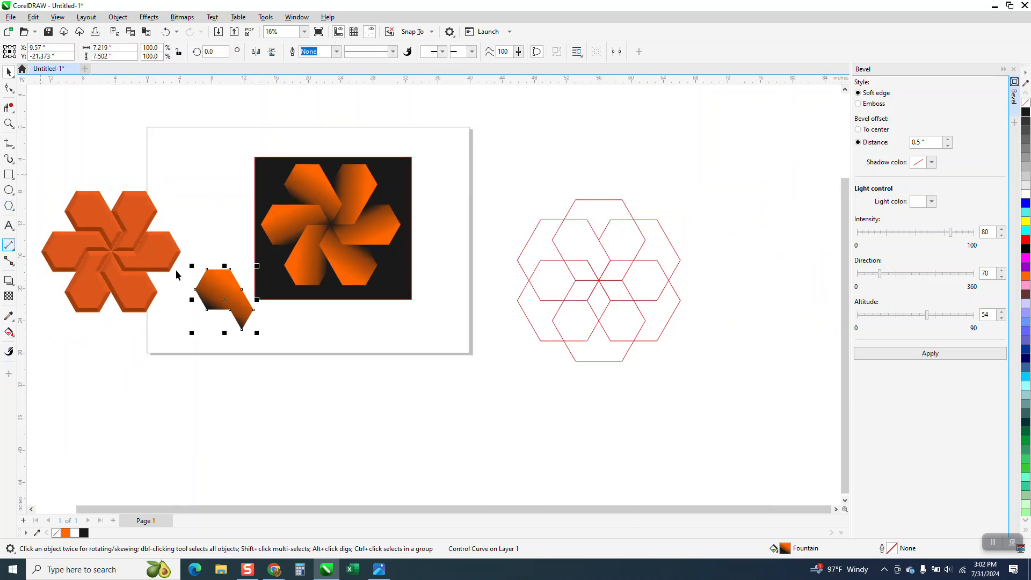
{"action": "left_click", "coordinate": [9, 123]}
{"action": "left_click_drag", "start_coordinate": [57, 179], "coordinate": [259, 346]}
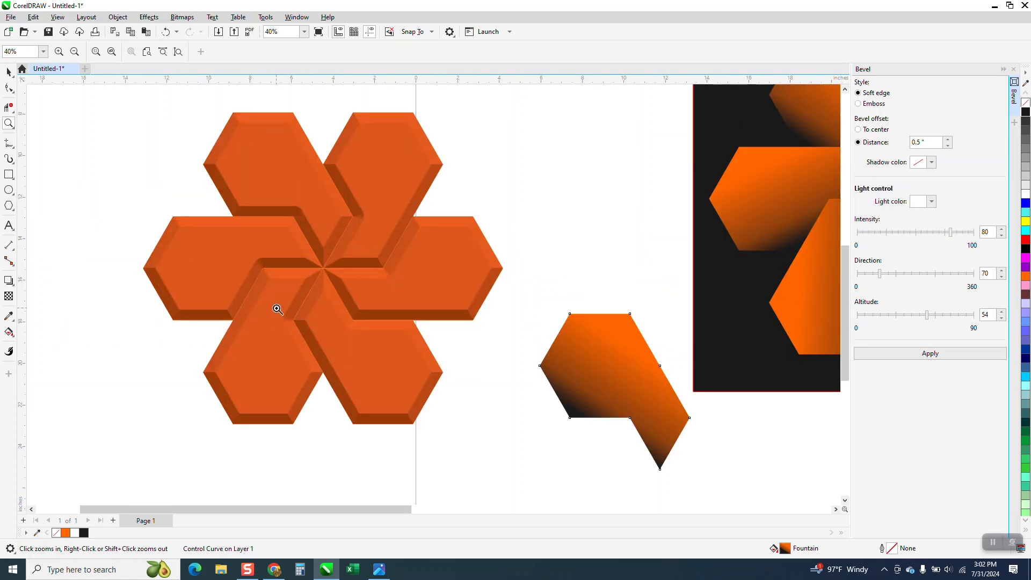
{"action": "scroll", "coordinate": [403, 295], "scroll_direction": "down", "scroll_amount": 3}
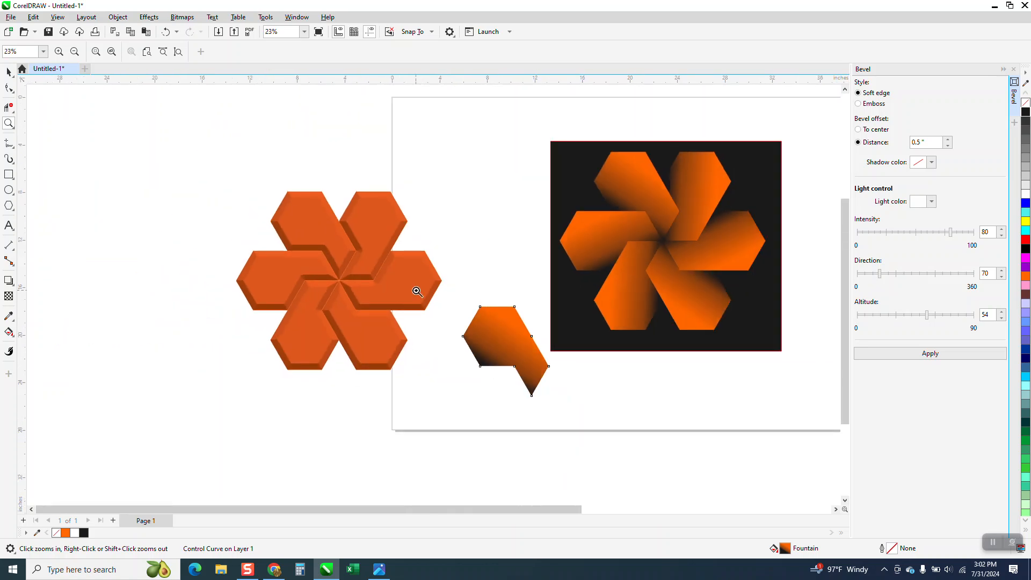